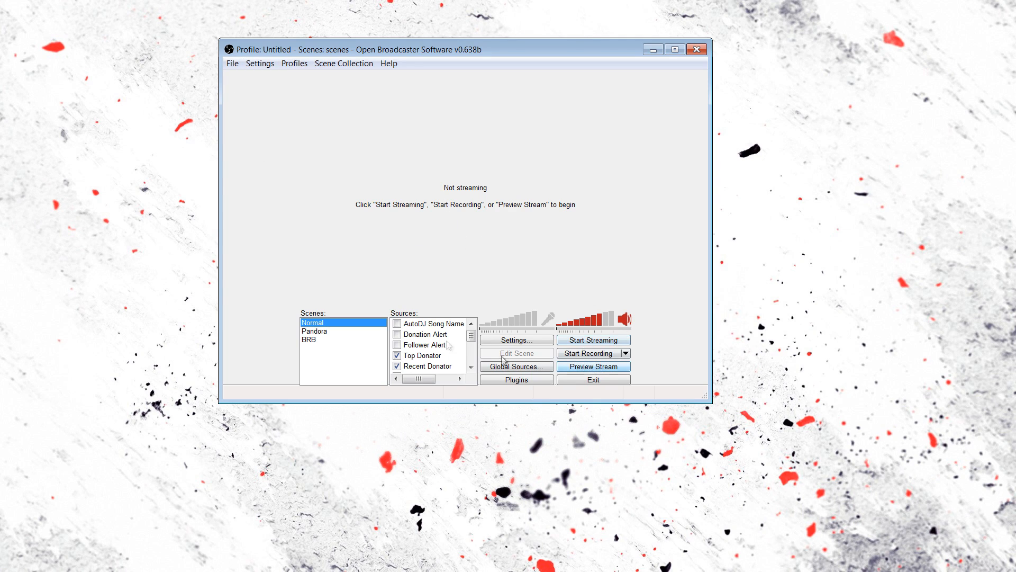
mouse_move(471, 337)
mouse_down()
mouse_move(472, 372)
mouse_move(472, 338)
mouse_up()
click(426, 366)
click(448, 346)
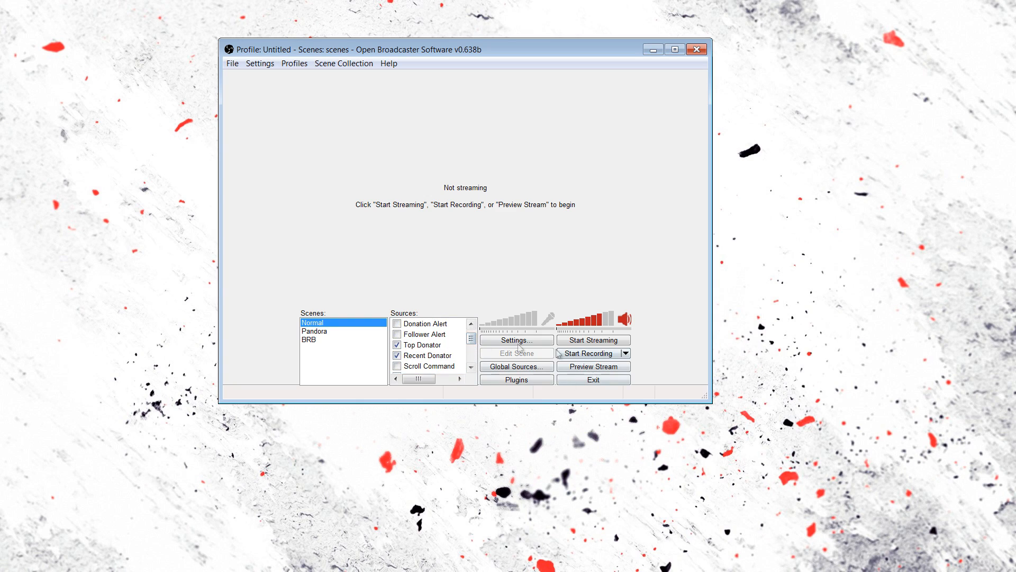
click(471, 323)
scroll(461, 342, down, 3)
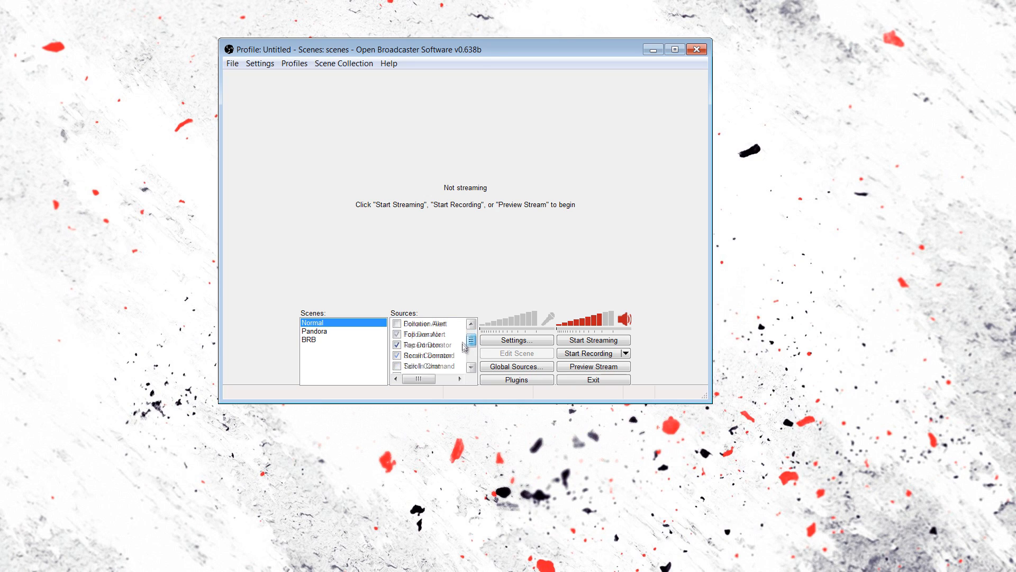
scroll(455, 354, up, 3)
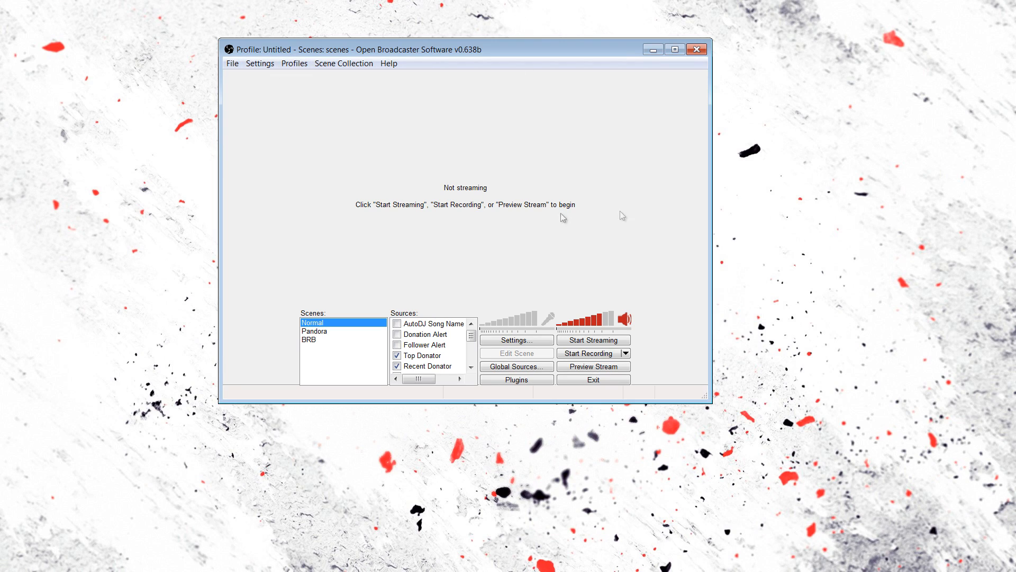
Open the encoding settings and make sure Use CBR is enabled for the x264 encoder.
click(271, 64)
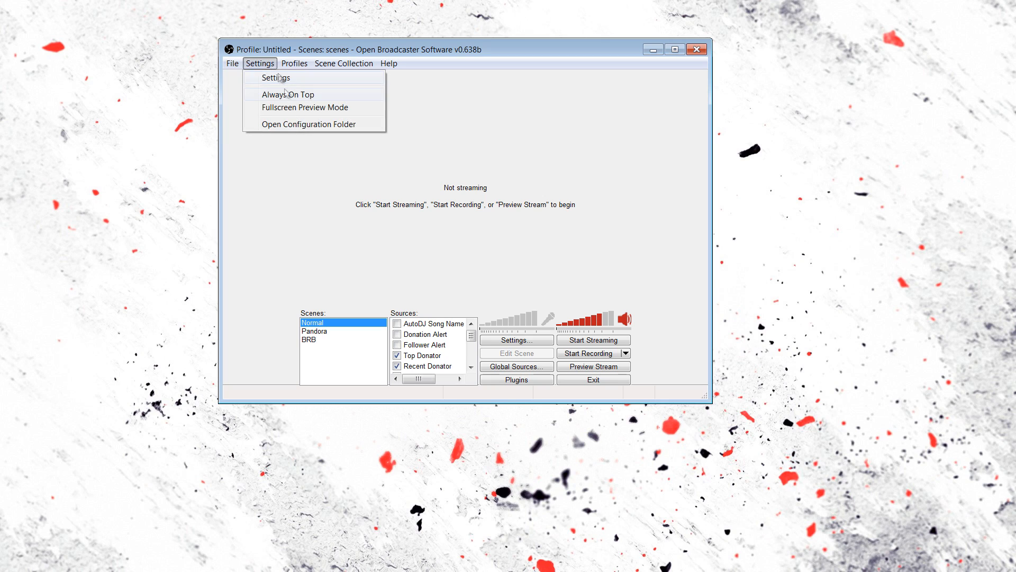
click(286, 78)
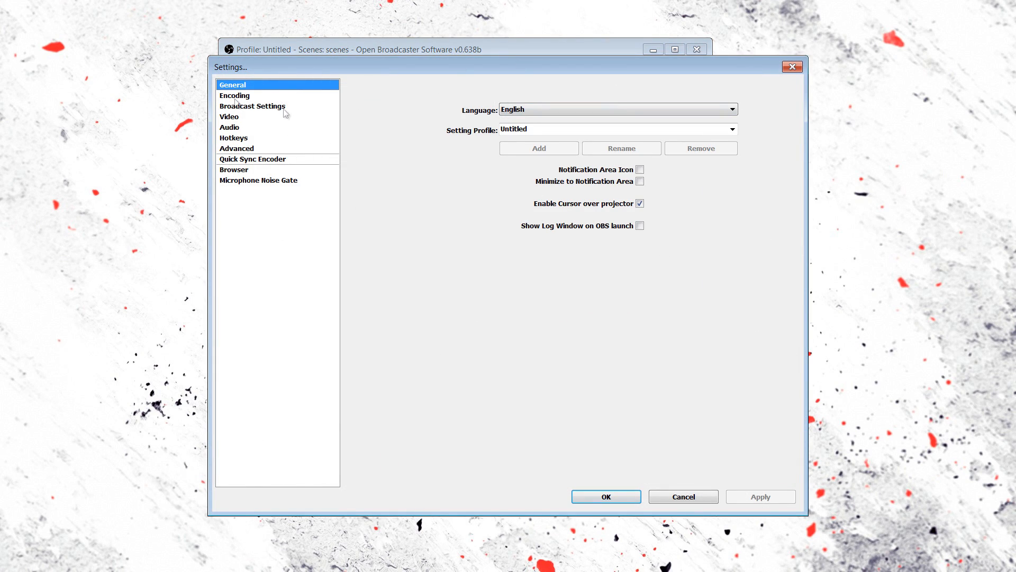
click(249, 95)
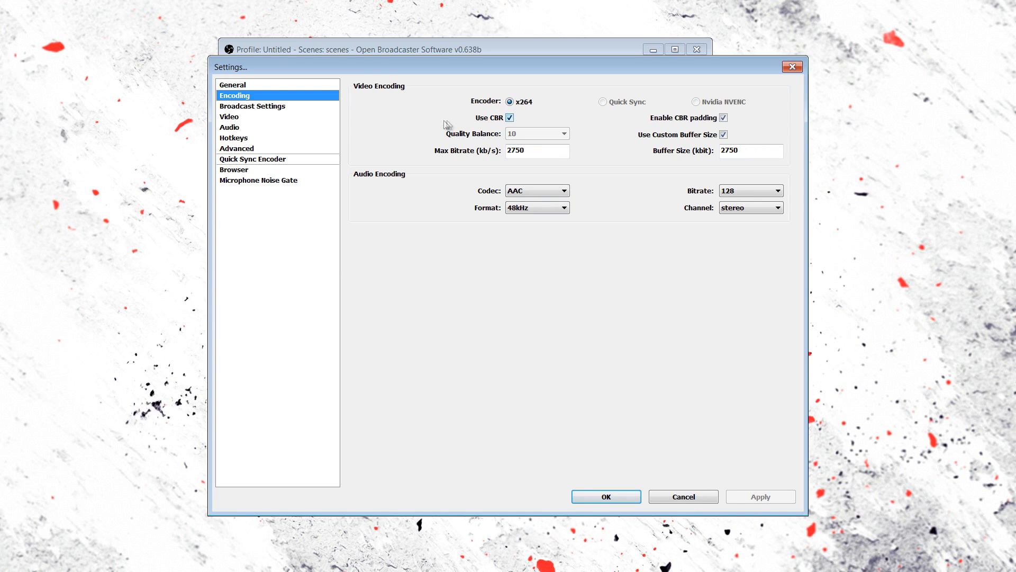
click(511, 118)
click(511, 118)
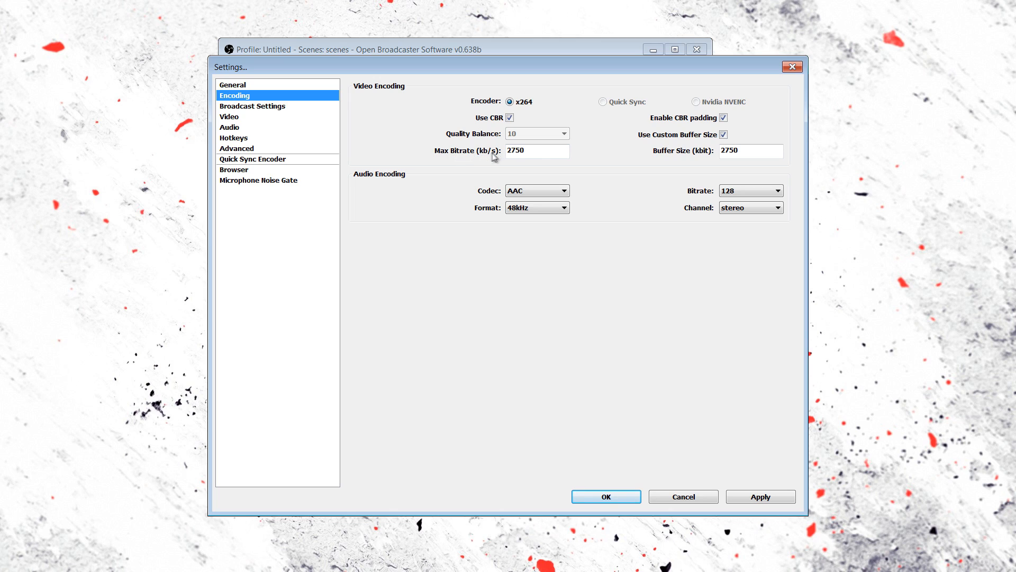
Examine the maximum bitrate entered in the video encoding settings.
click(537, 151)
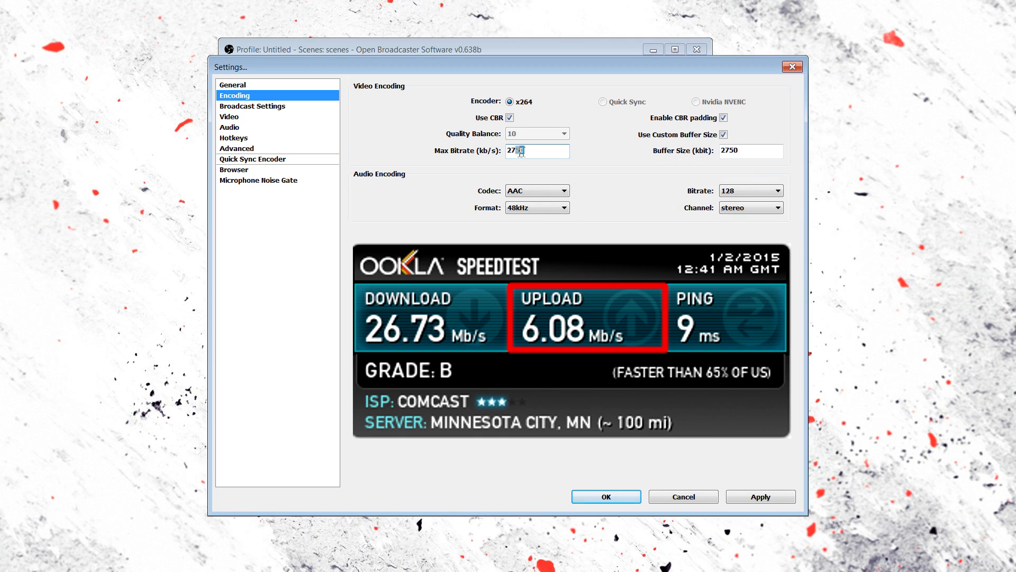
right_click(529, 151)
click(535, 146)
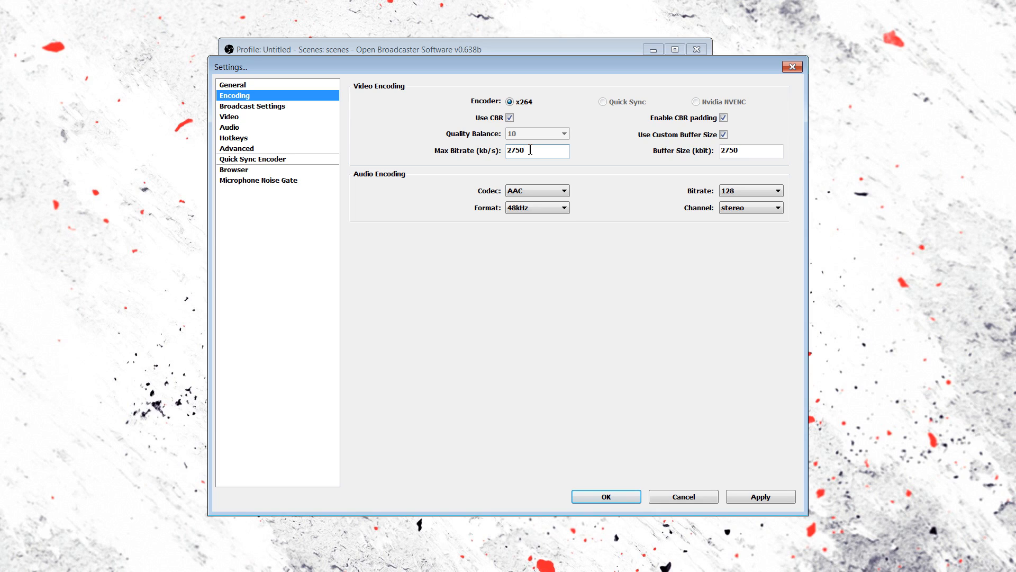
drag(535, 151, 489, 162)
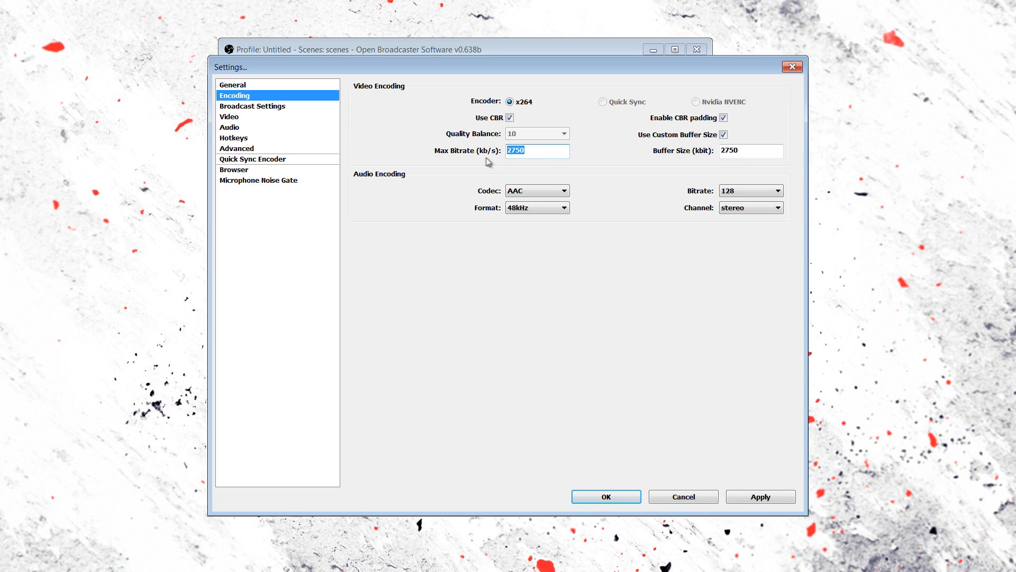
click(536, 151)
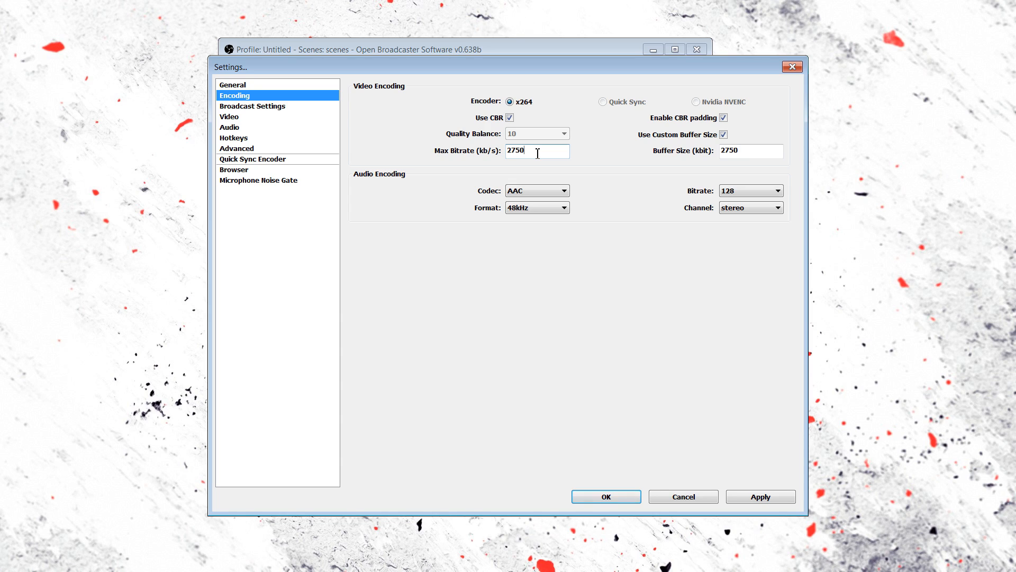
drag(540, 153, 500, 151)
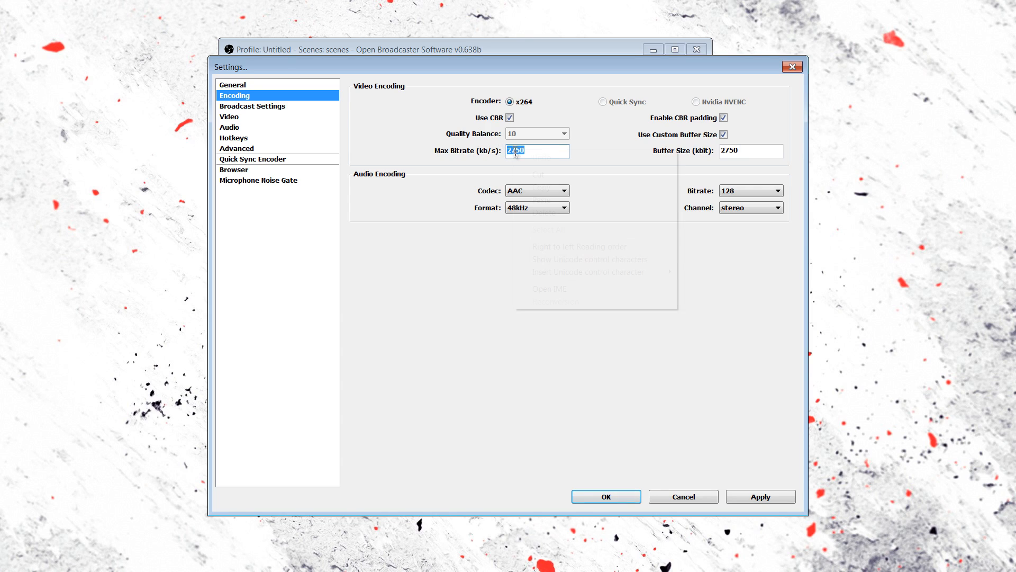
click(513, 151)
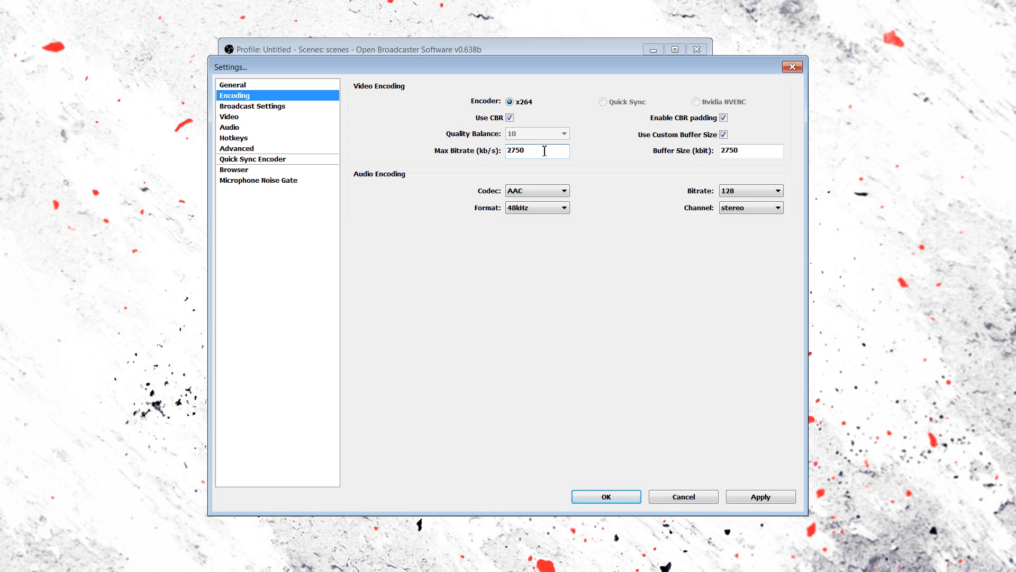
drag(538, 151, 510, 155)
click(535, 155)
mouse_move(563, 152)
drag(567, 153, 526, 158)
mouse_move(487, 151)
Set the audio encoding to the AAC codec, 48kHz format, 128 bitrate and stereo channel.
click(536, 191)
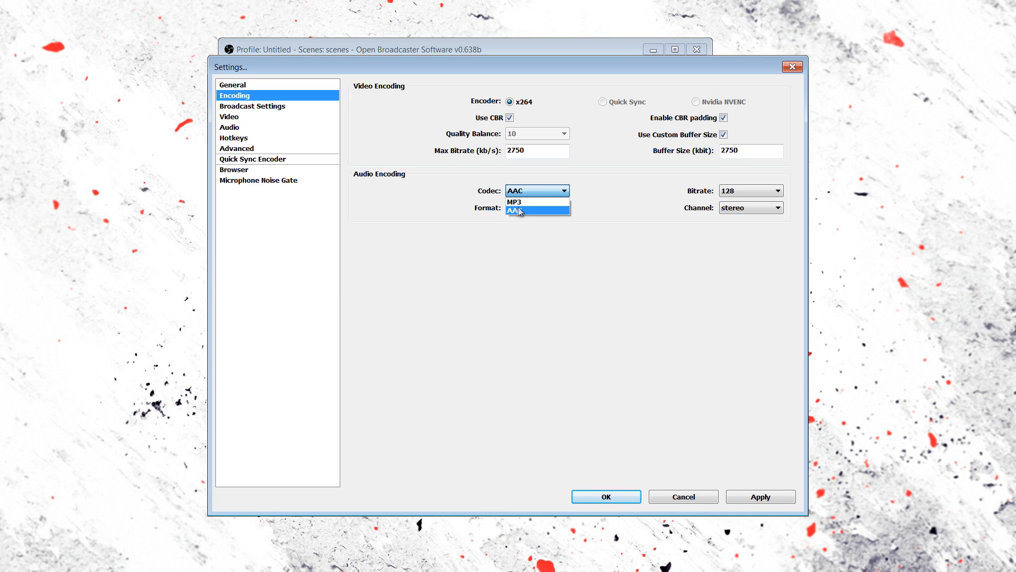
click(519, 211)
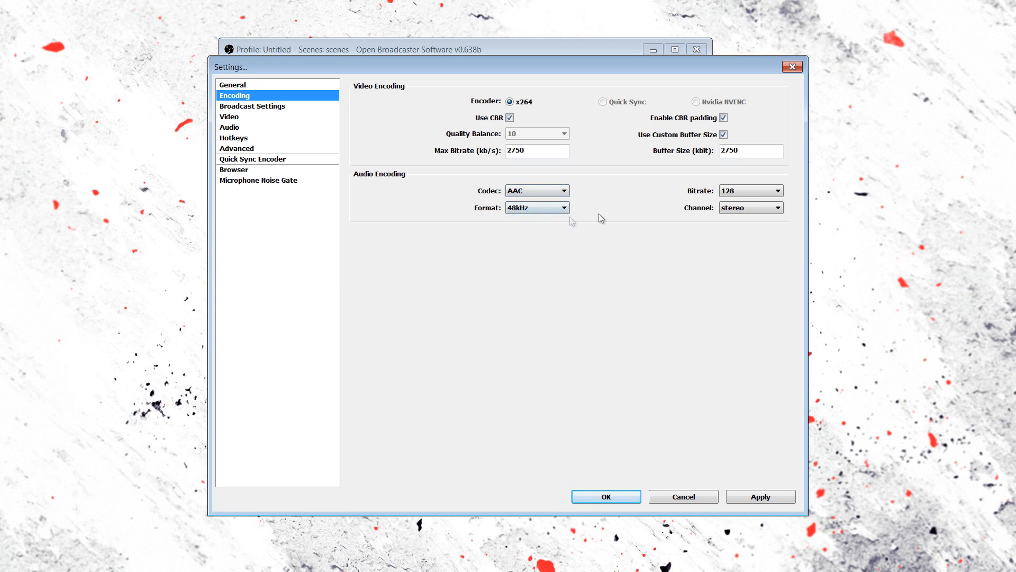
click(545, 209)
click(548, 227)
click(745, 192)
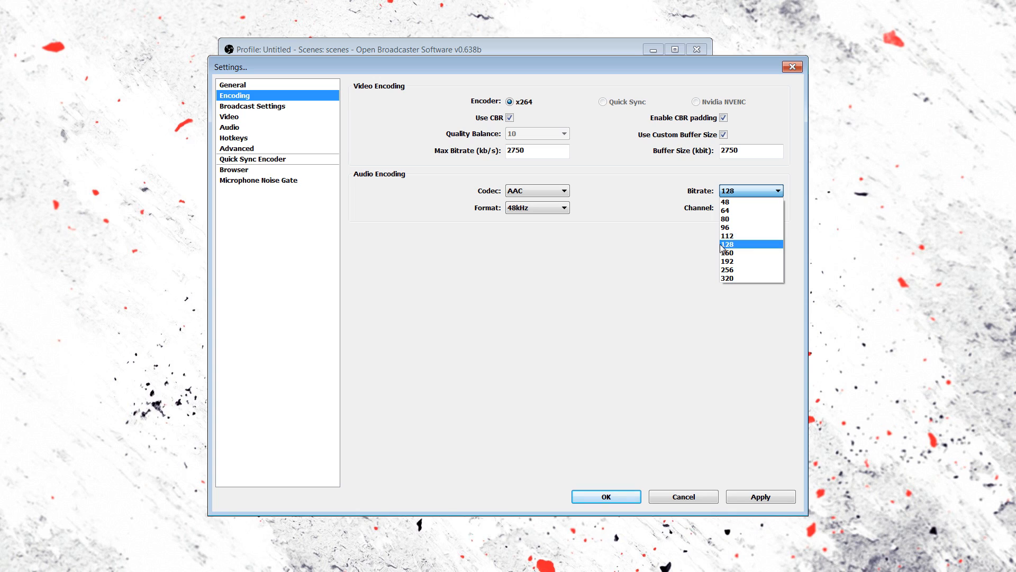
click(725, 244)
click(728, 211)
click(731, 209)
click(734, 212)
click(732, 228)
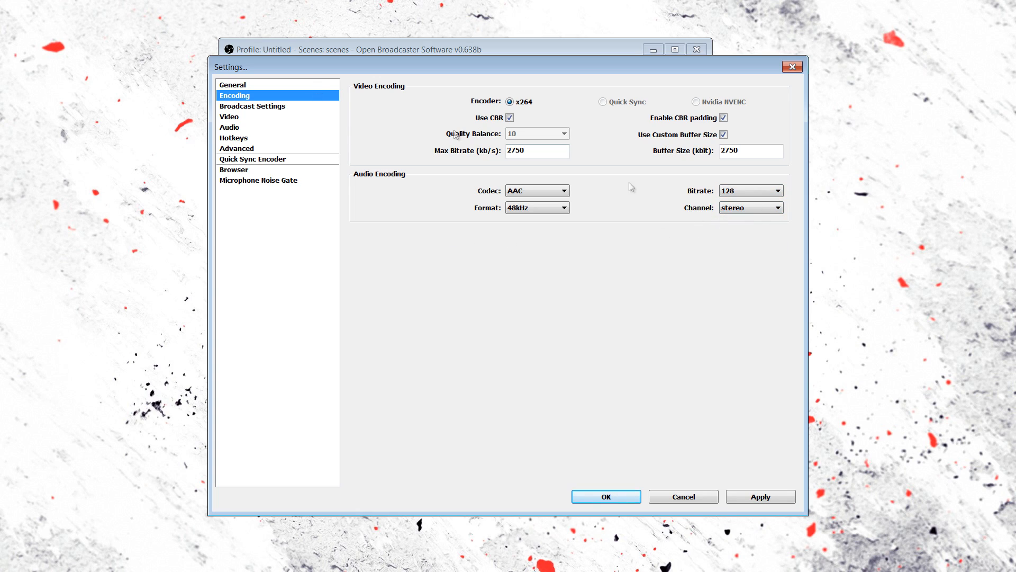
Switch to the broadcast settings without saving the encoding changes and choose US West: San Francisco, CA as the FMS URL.
click(278, 106)
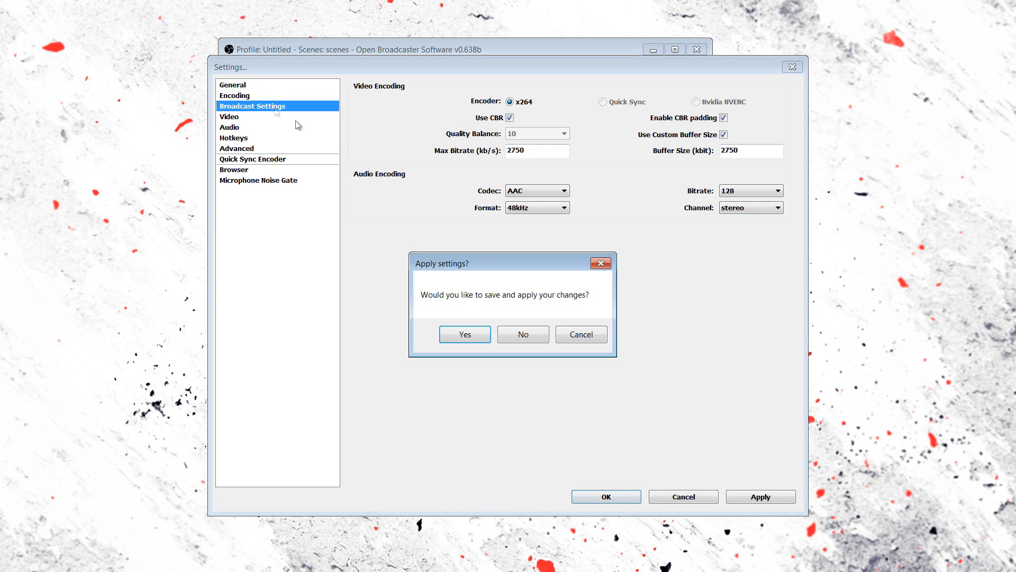
click(537, 334)
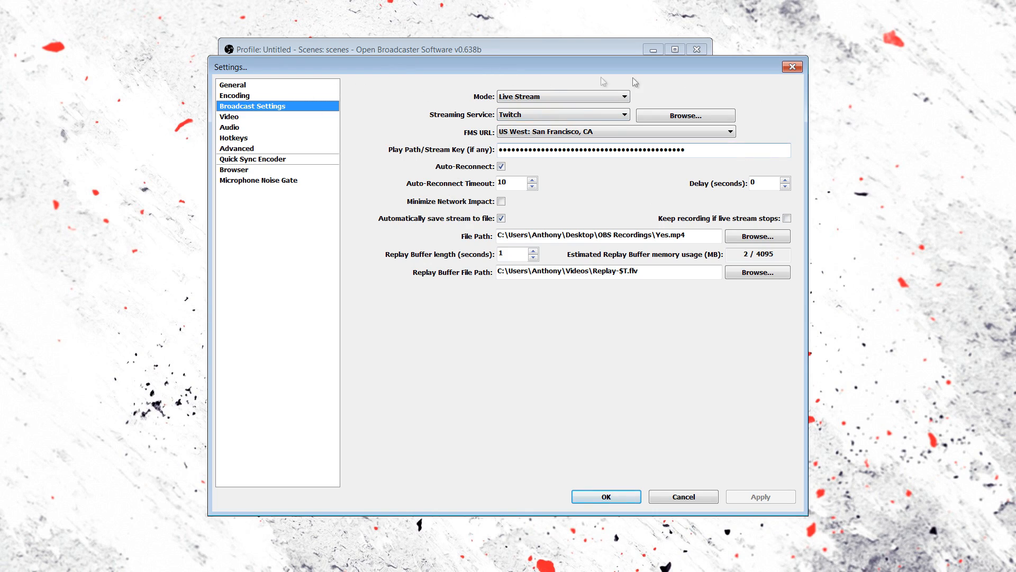
double_click(519, 152)
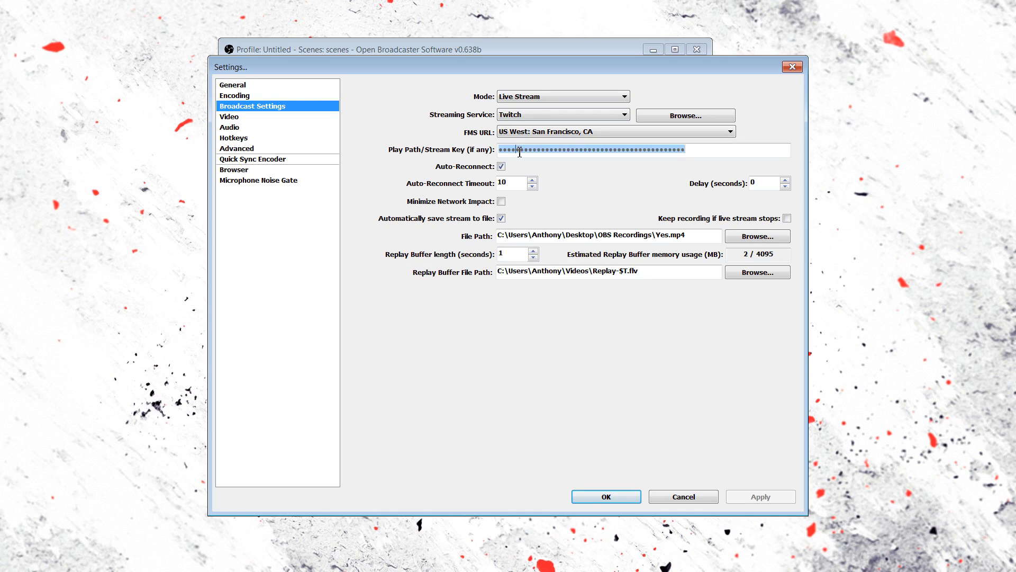
click(519, 152)
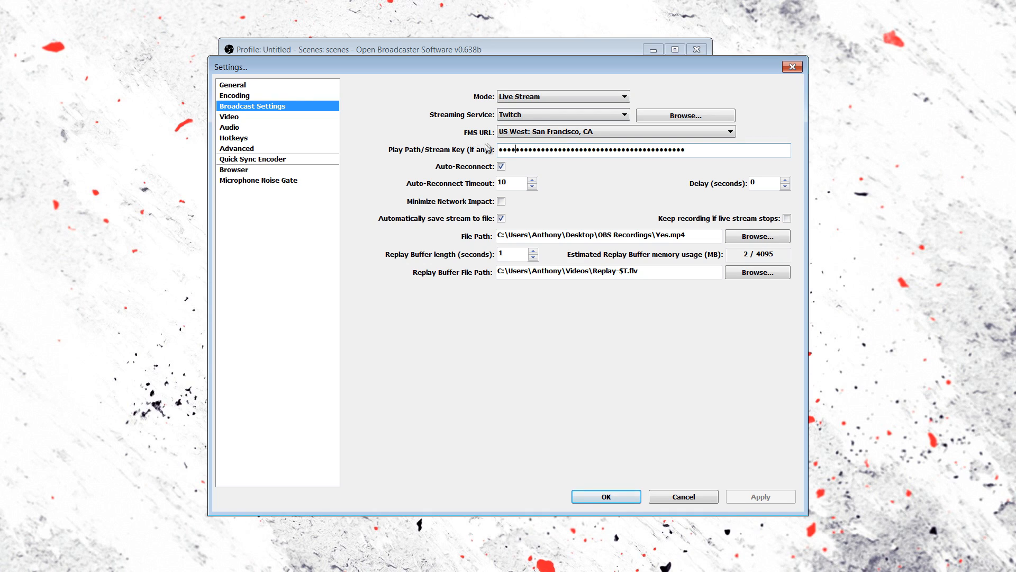
click(501, 134)
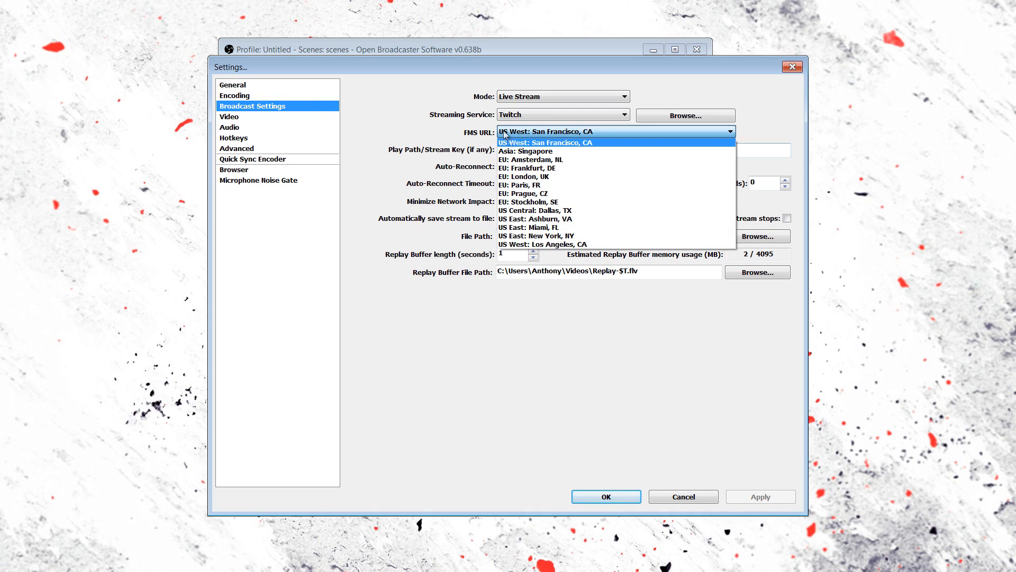
click(532, 142)
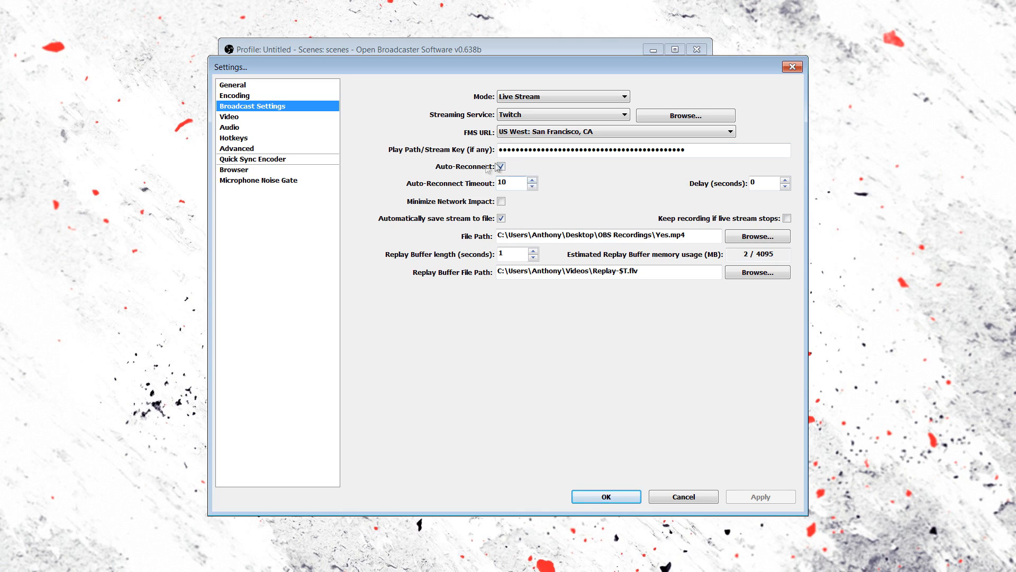
Examine the stream delay and the file path used for automatically saving the stream.
double_click(759, 182)
double_click(761, 181)
click(776, 181)
click(651, 235)
drag(532, 235, 579, 234)
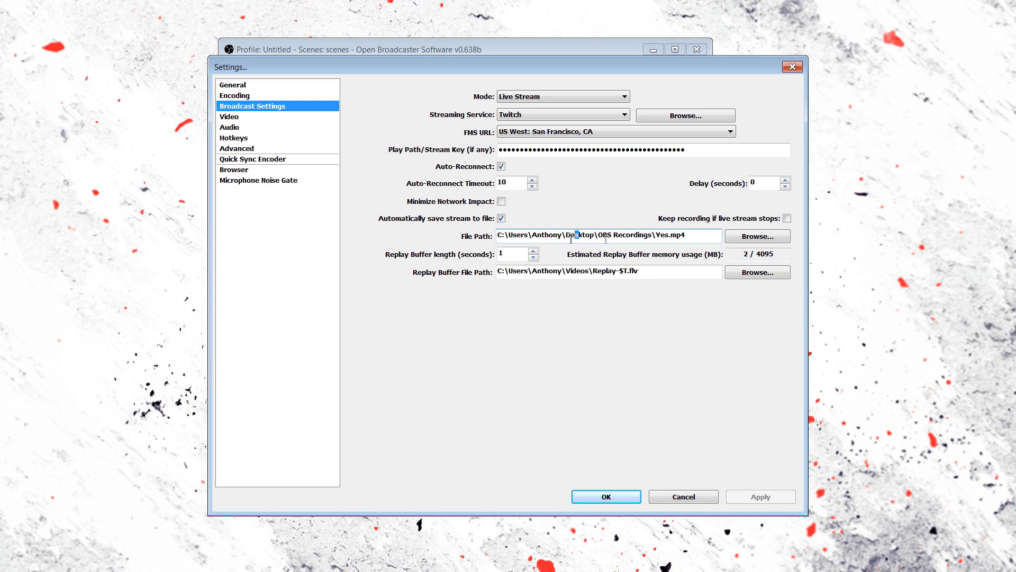
drag(613, 237, 657, 236)
click(667, 236)
double_click(666, 236)
click(658, 241)
Open the video settings and select ATI Radeon HD 4200 as the video adapter.
click(243, 118)
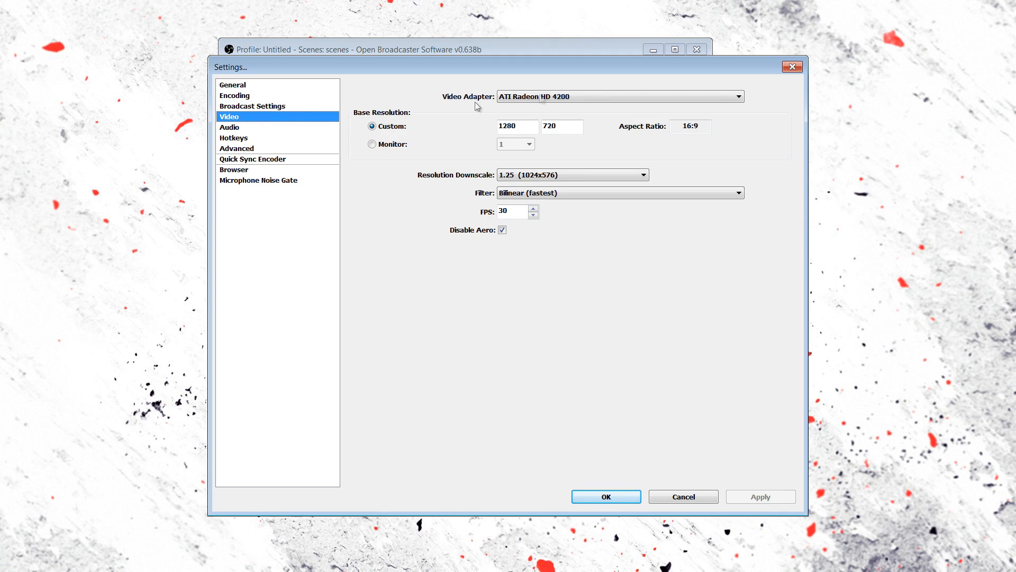
click(548, 98)
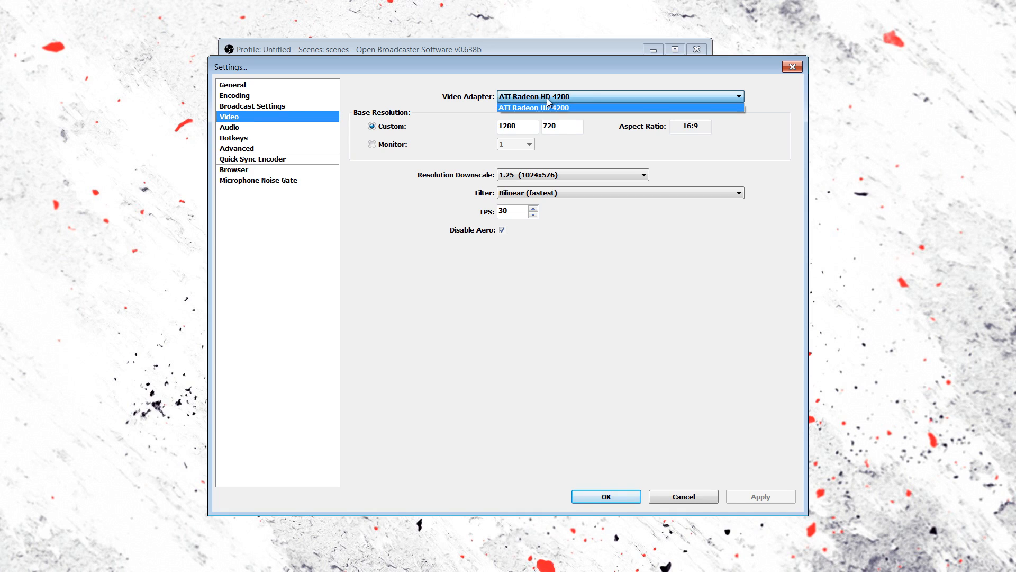
click(557, 106)
click(554, 98)
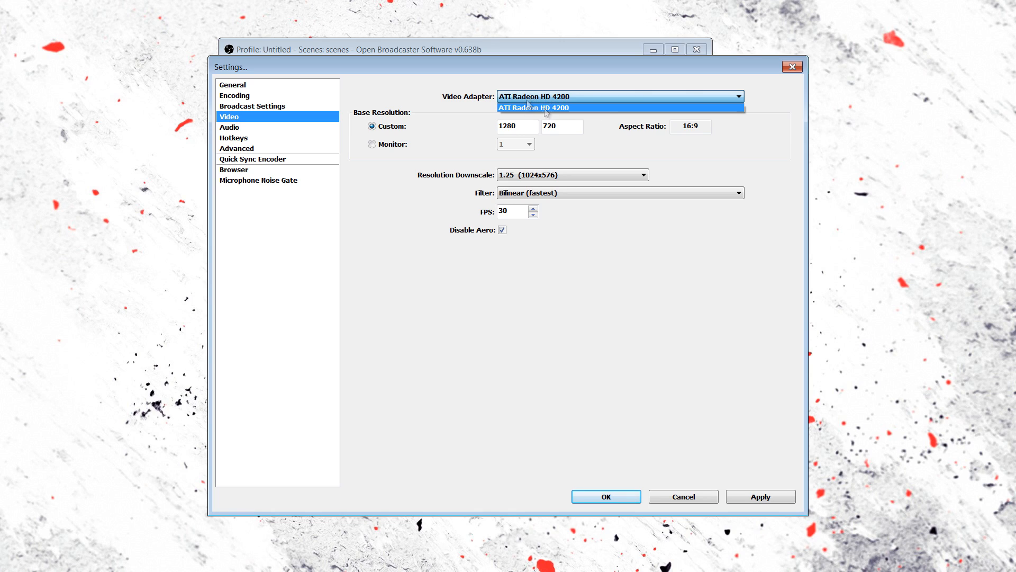
click(547, 110)
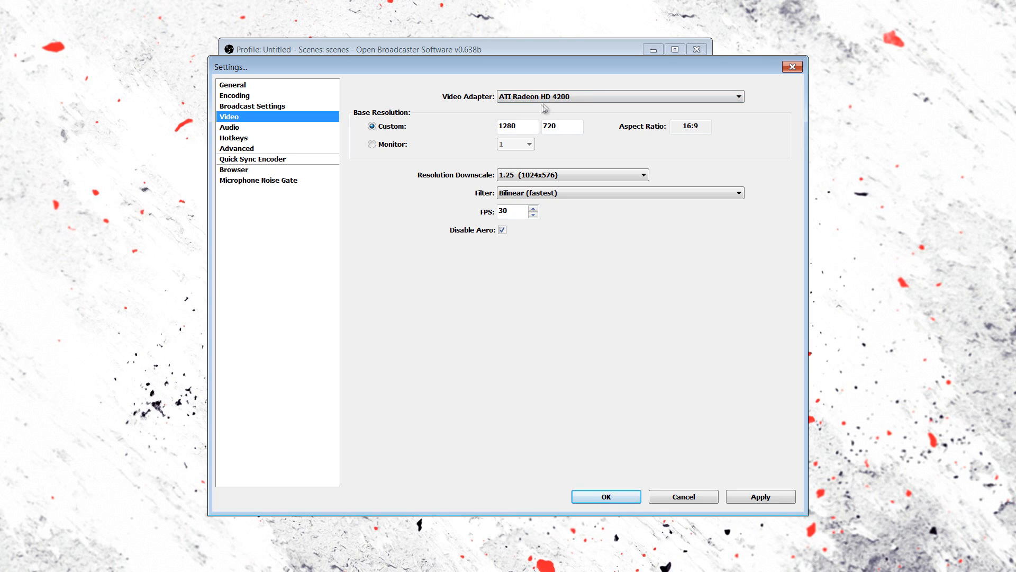
click(552, 100)
click(554, 99)
Save the video settings and compare the custom base resolution with the encoding bitrate.
drag(515, 124, 487, 126)
double_click(553, 126)
click(241, 96)
click(465, 334)
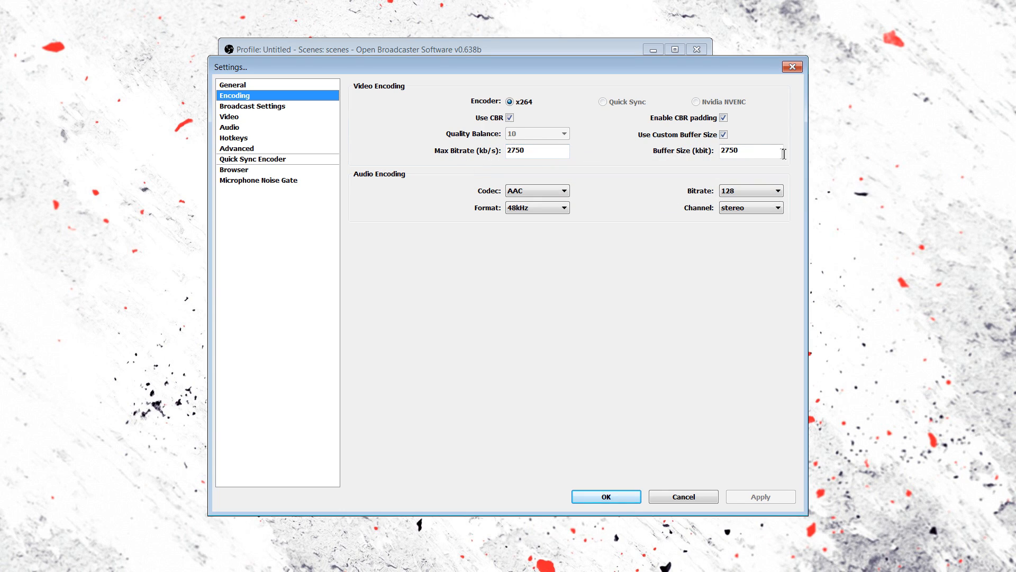
click(256, 120)
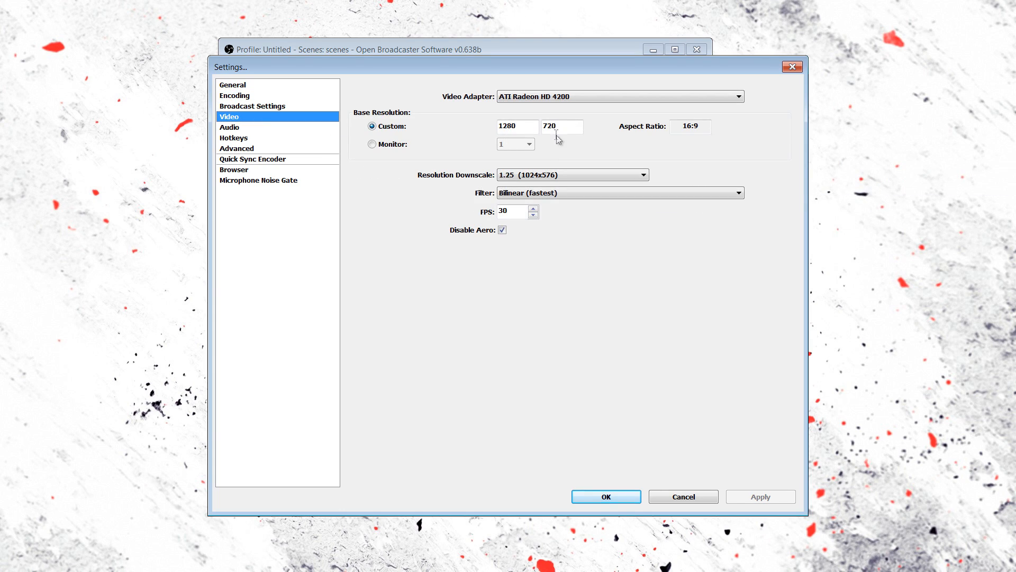
double_click(532, 129)
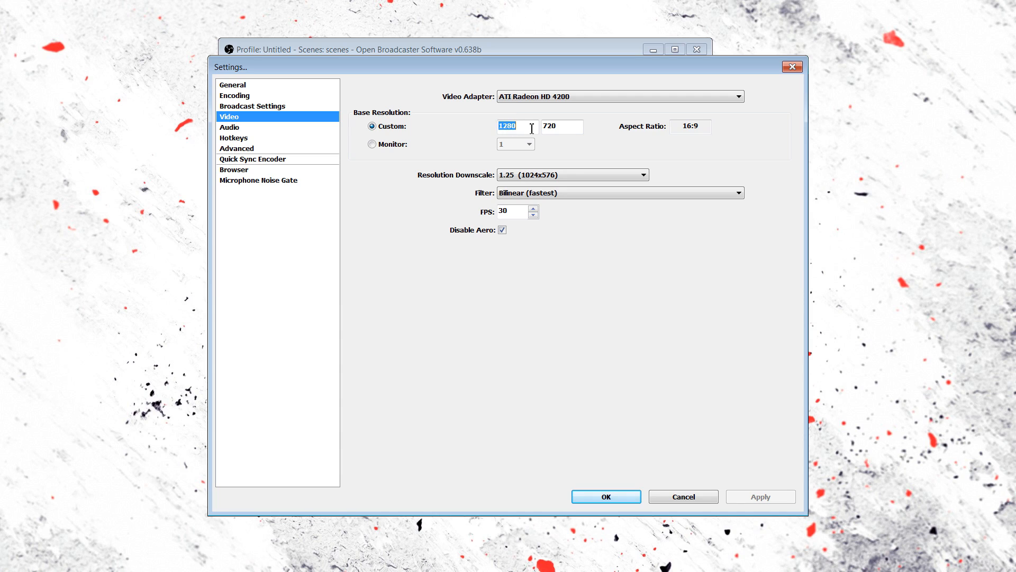
double_click(556, 129)
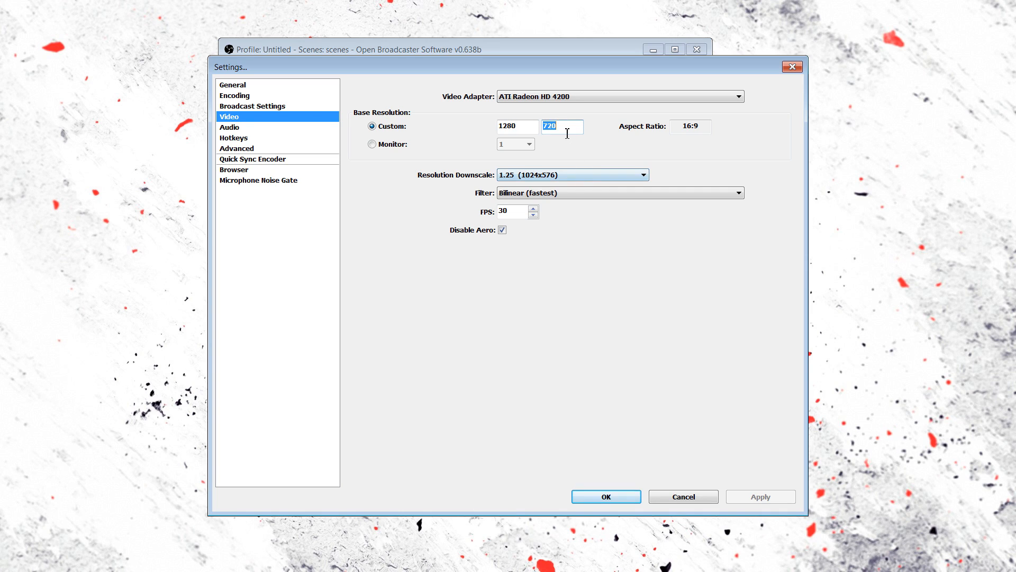
Try the resolution downscale at None (1280x720), and return it to 1.25 (1024x576).
click(568, 173)
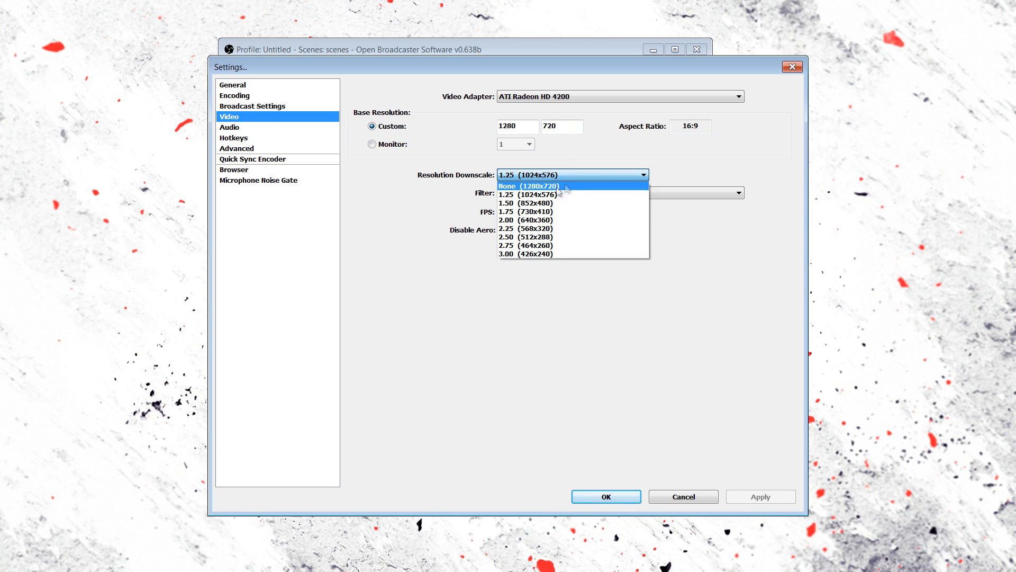
click(564, 185)
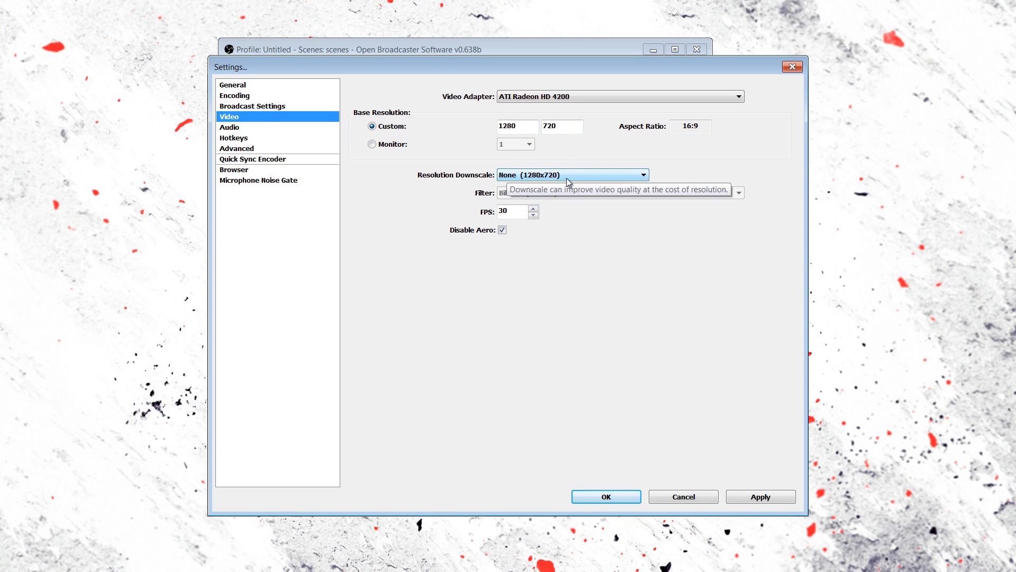
click(566, 178)
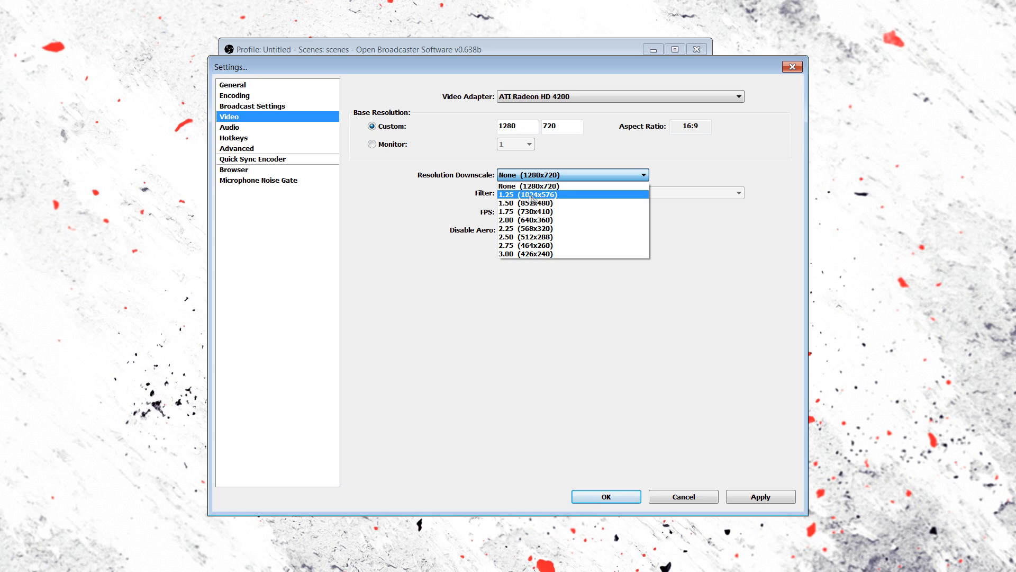
click(552, 195)
Examine the available resolution downscale options against the custom base resolution.
click(551, 176)
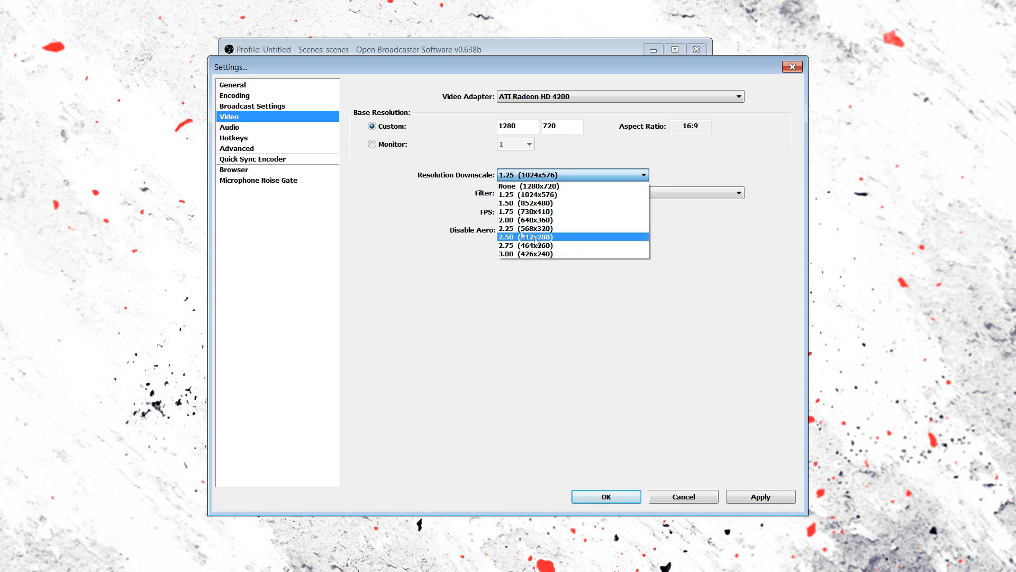
click(502, 147)
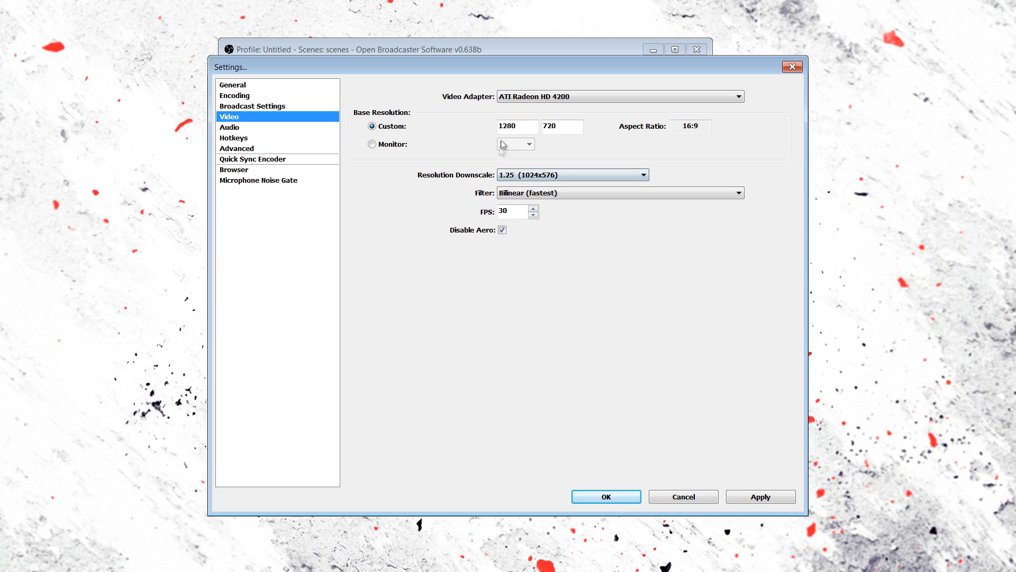
click(554, 182)
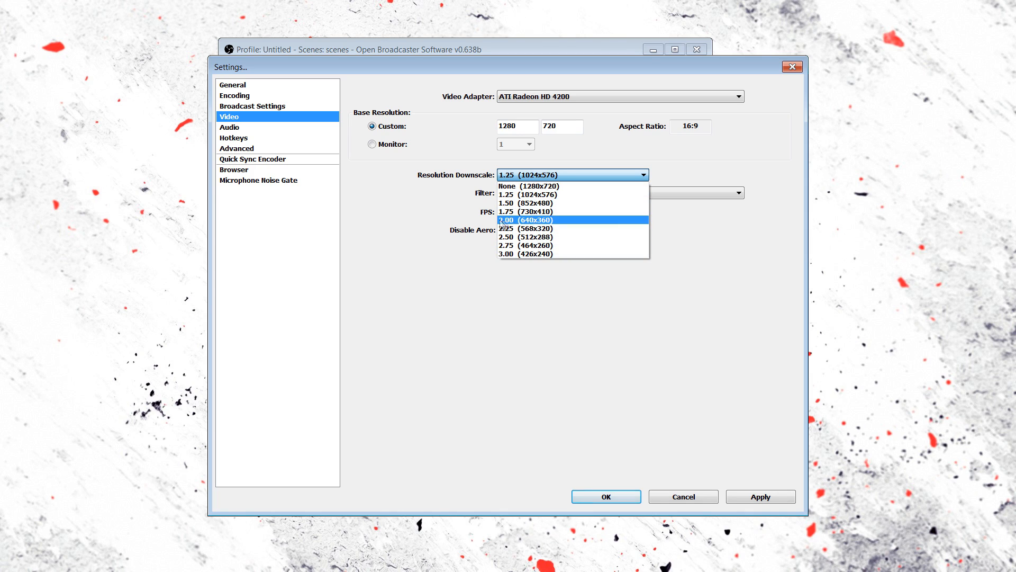
click(511, 129)
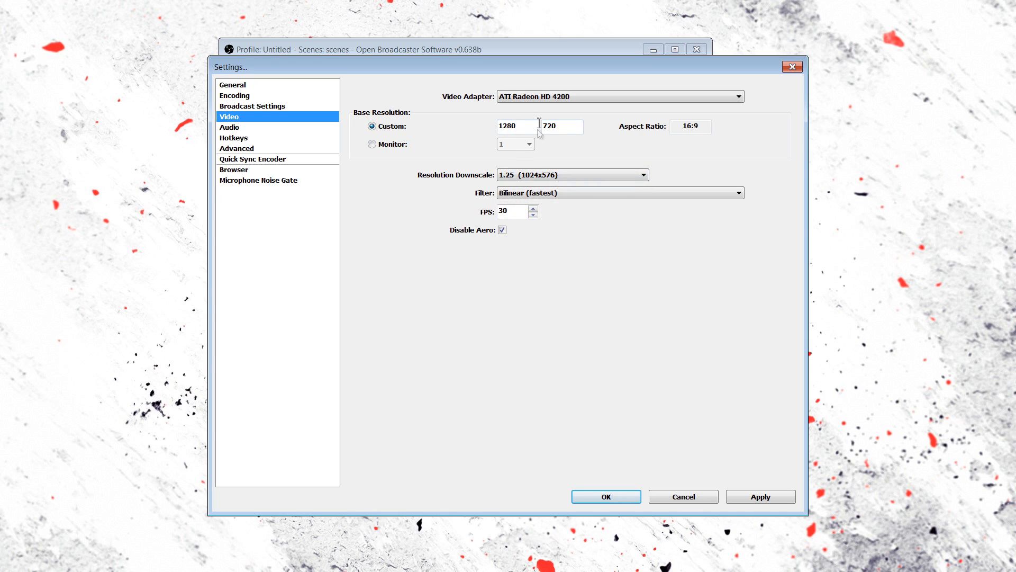
click(541, 180)
click(489, 178)
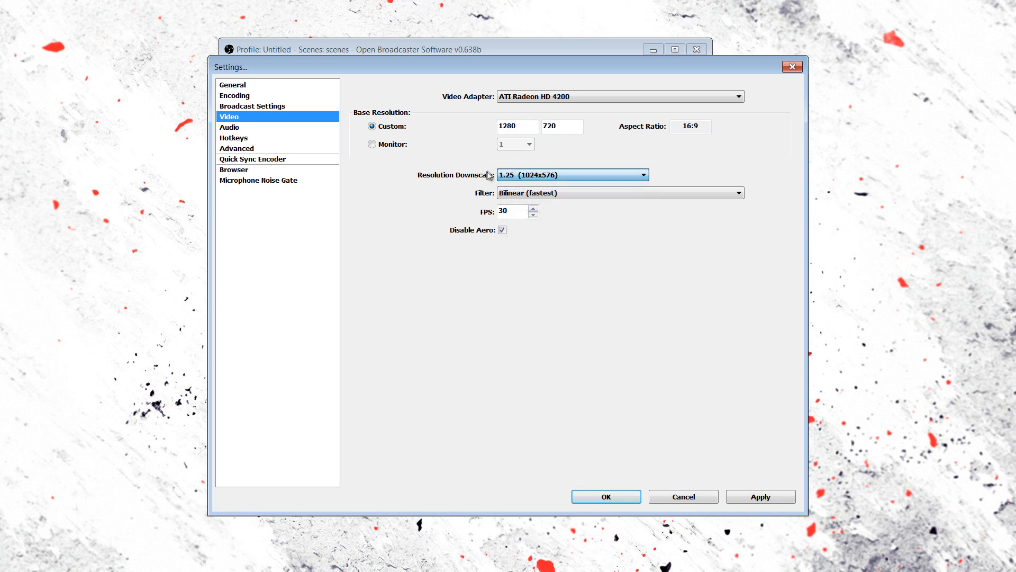
Set the resolution downscale to None (1280x720).
click(547, 180)
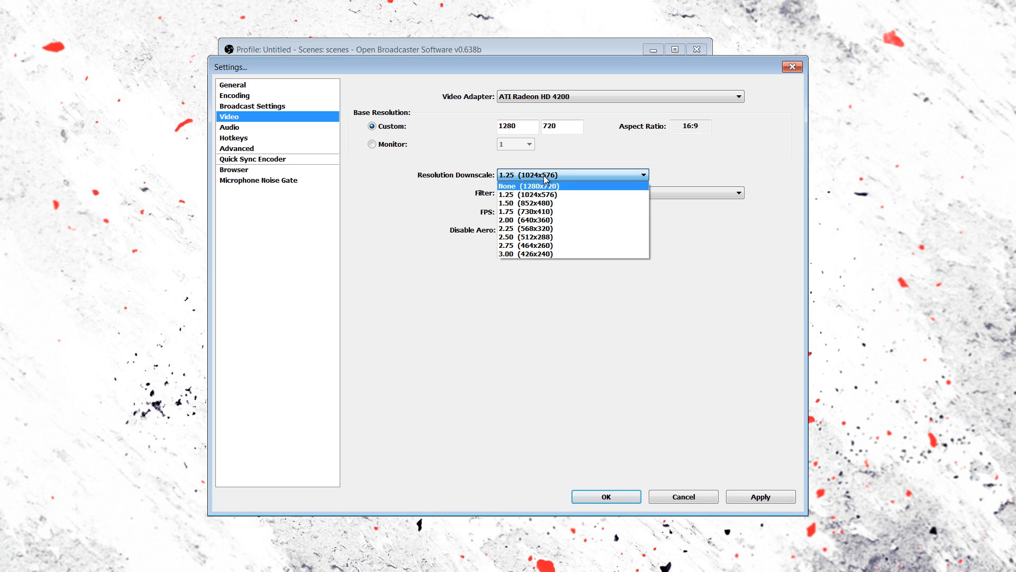
click(547, 176)
click(522, 178)
click(520, 187)
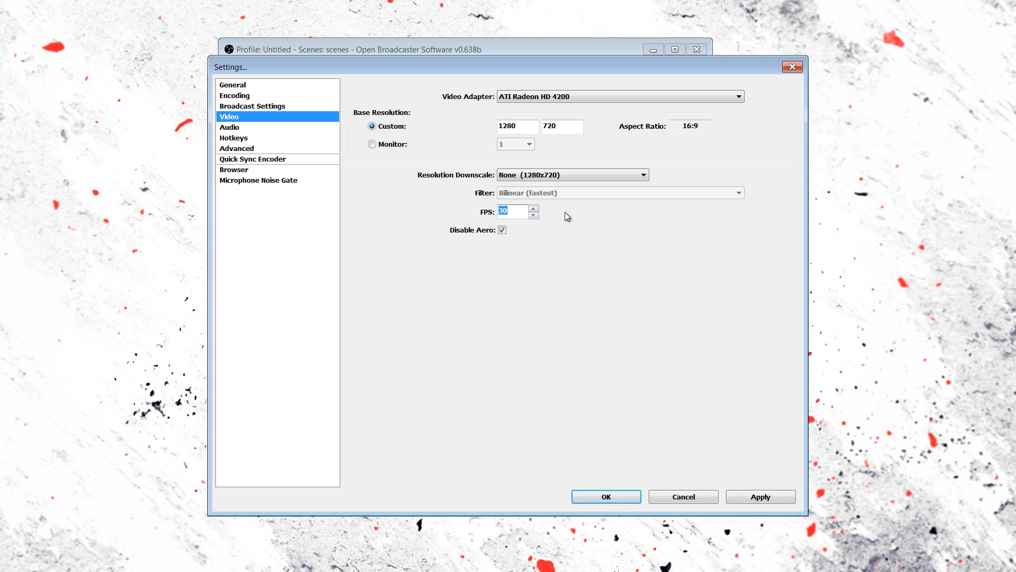
Examine the FPS value in the video settings.
double_click(517, 211)
click(508, 212)
double_click(512, 213)
click(511, 212)
Turn off the Disable Aero option and turn it back on.
mouse_move(488, 238)
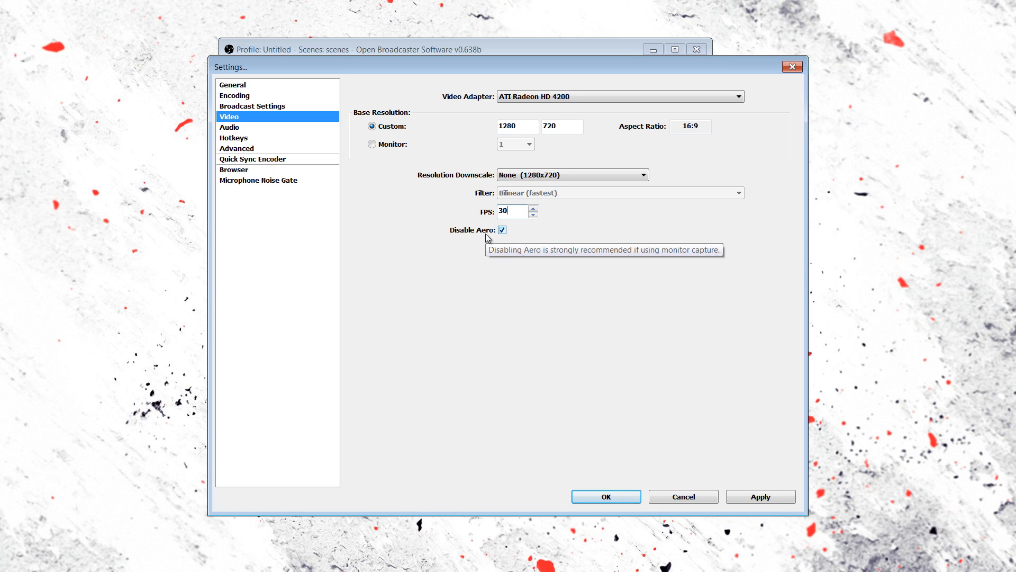
click(499, 233)
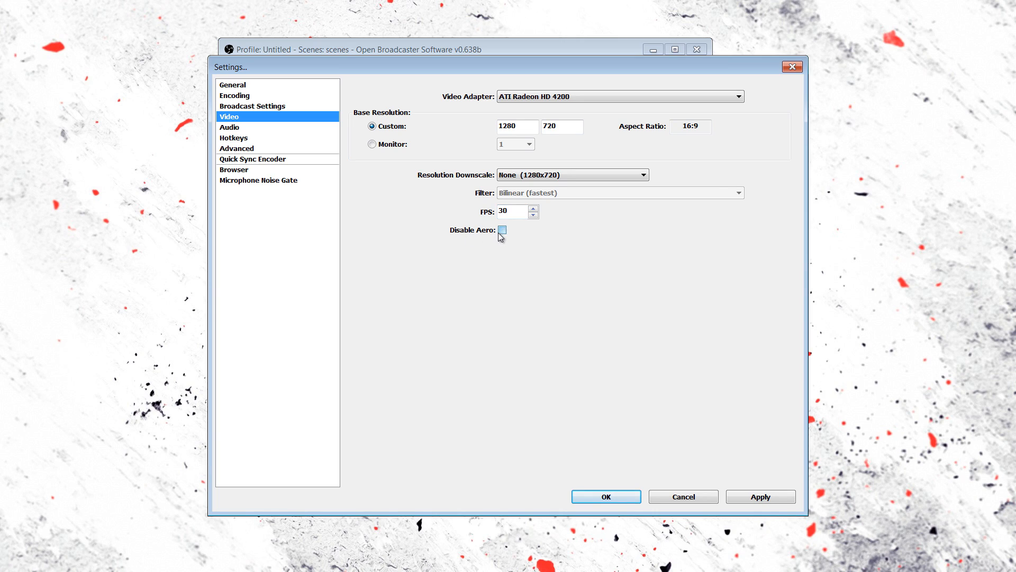
click(503, 231)
mouse_move(474, 233)
Open the audio settings and examine the available desktop audio devices, keeping Default.
click(235, 128)
click(523, 334)
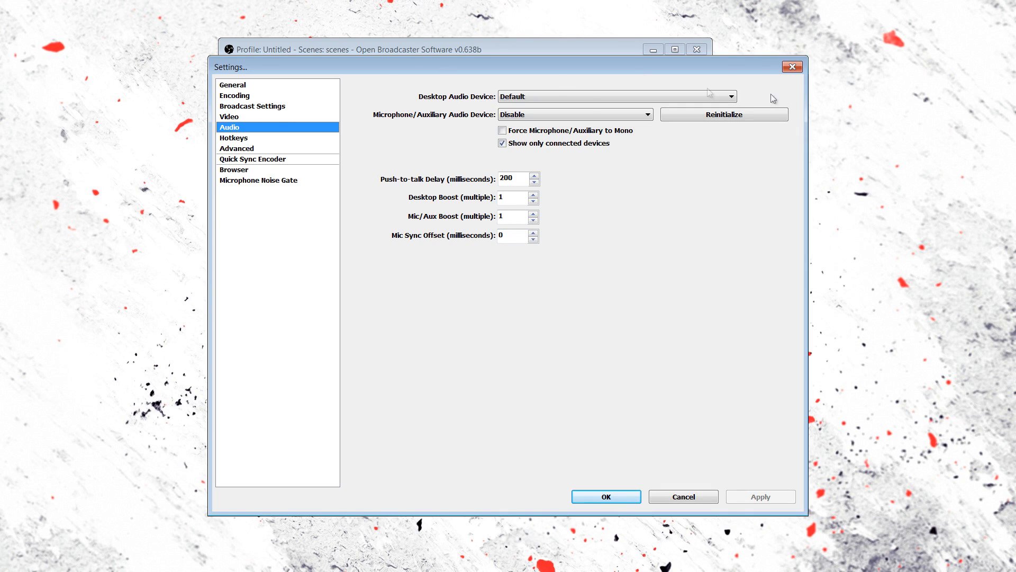
click(541, 97)
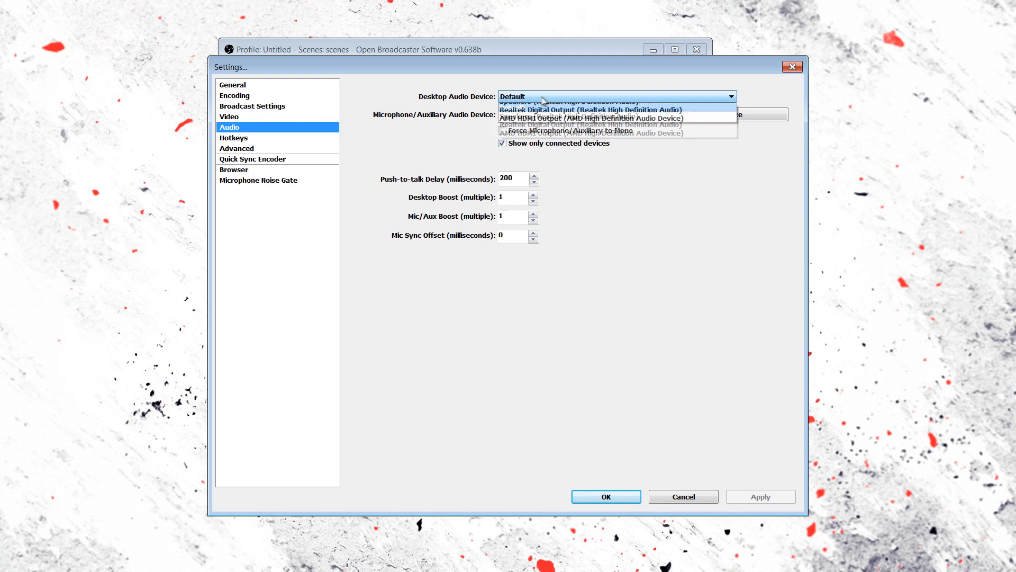
click(503, 97)
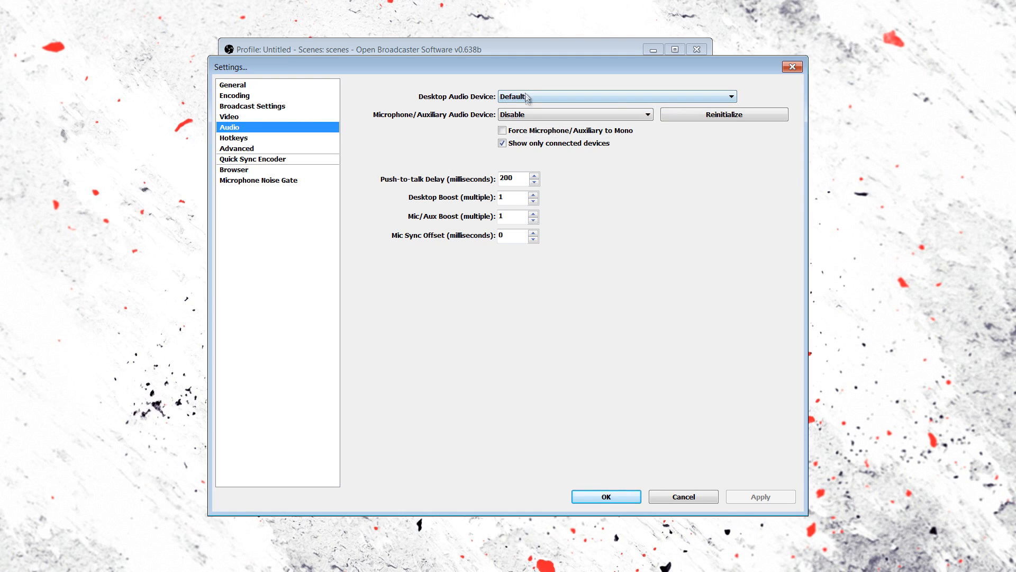
click(528, 96)
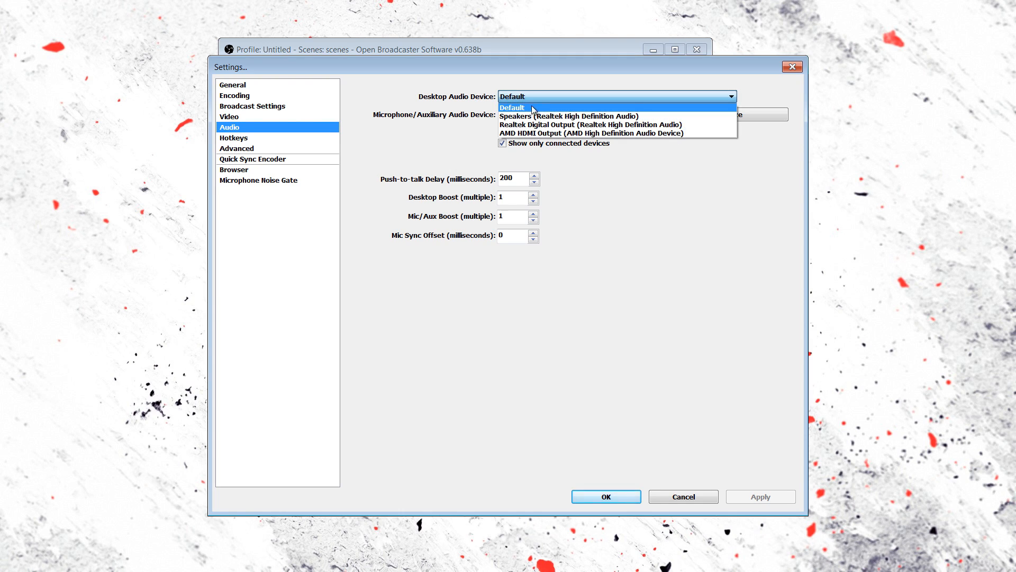
click(496, 79)
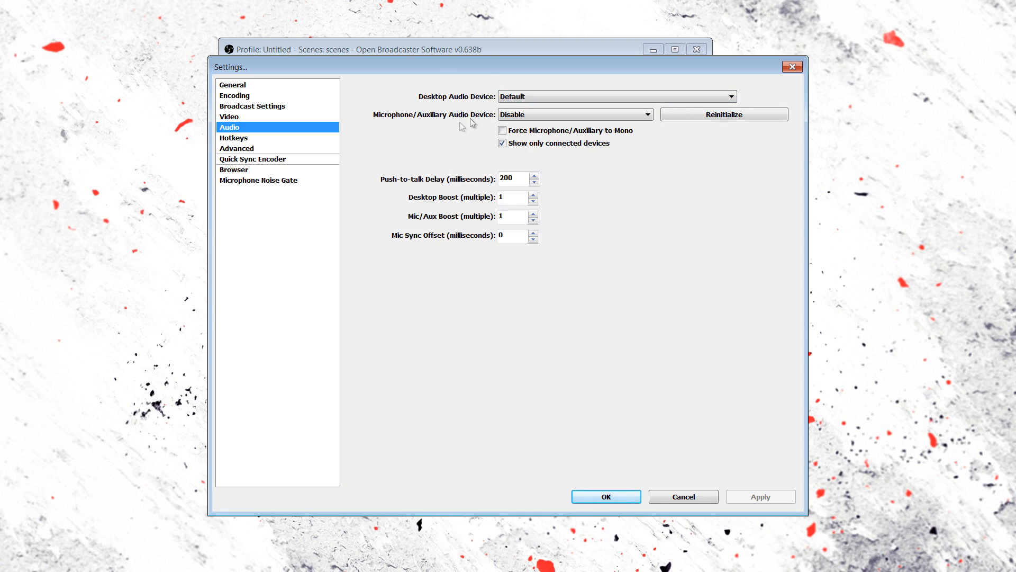
Examine the available microphone/auxiliary audio devices, keeping the device set to Disable.
click(531, 115)
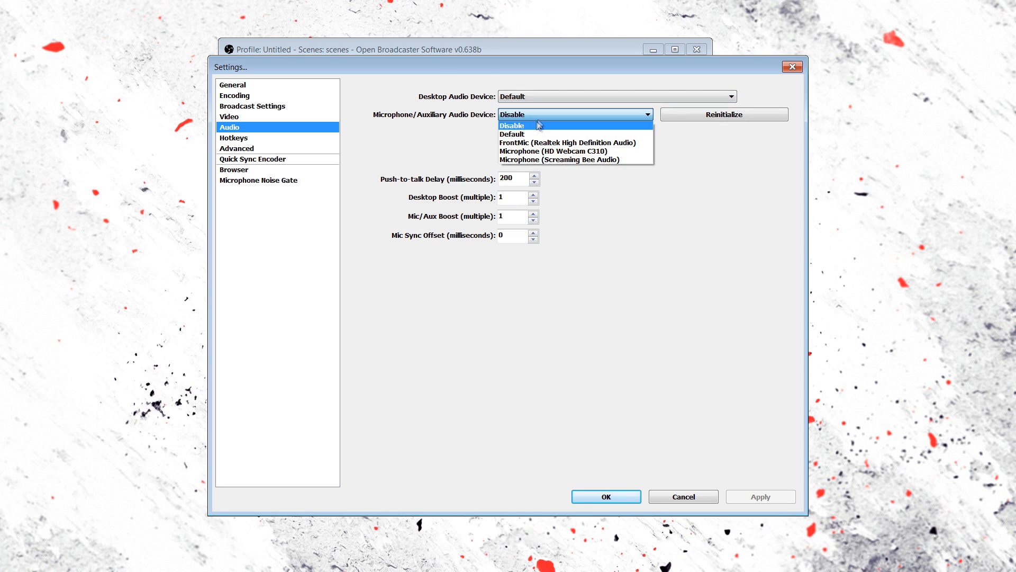
click(534, 120)
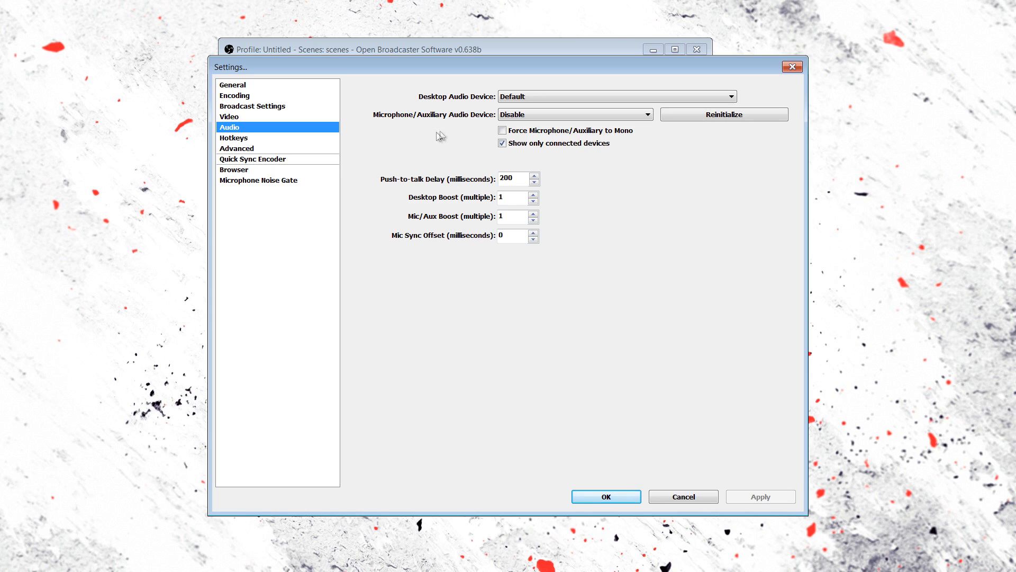
click(508, 117)
click(527, 123)
click(505, 113)
click(505, 113)
View the hotkey settings and examine the x264 CPU preset options in the advanced settings.
click(238, 139)
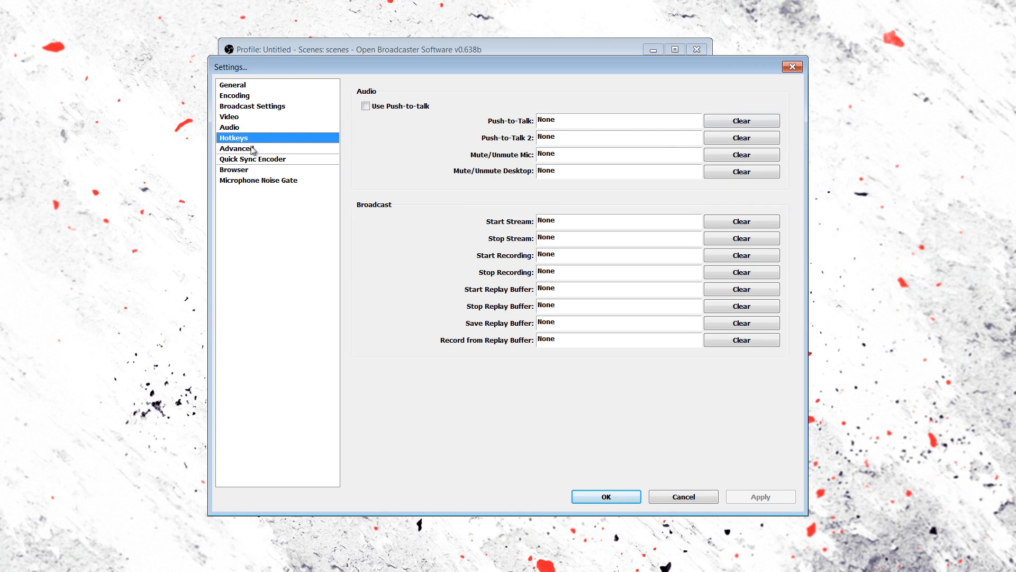
click(258, 148)
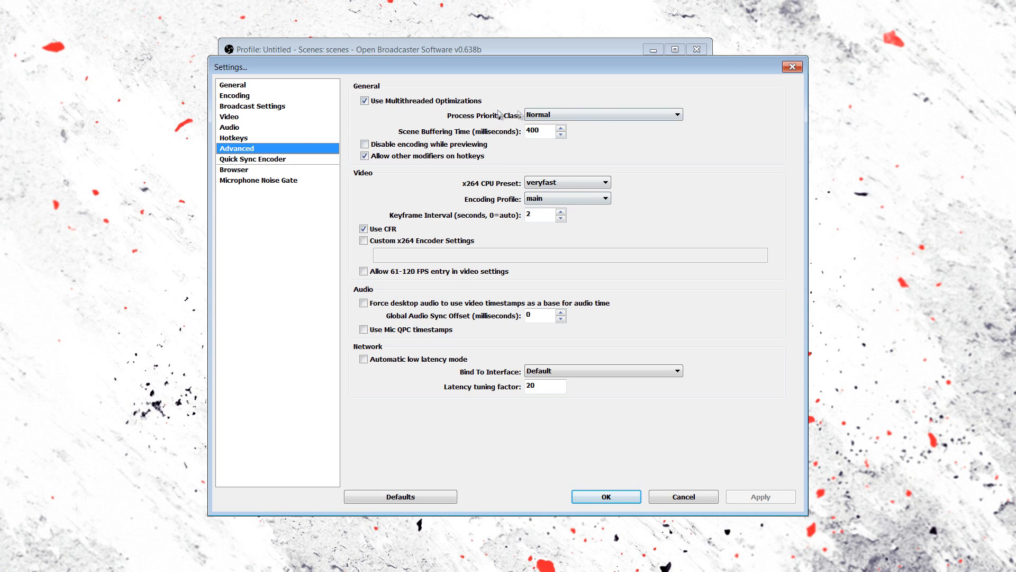
click(553, 183)
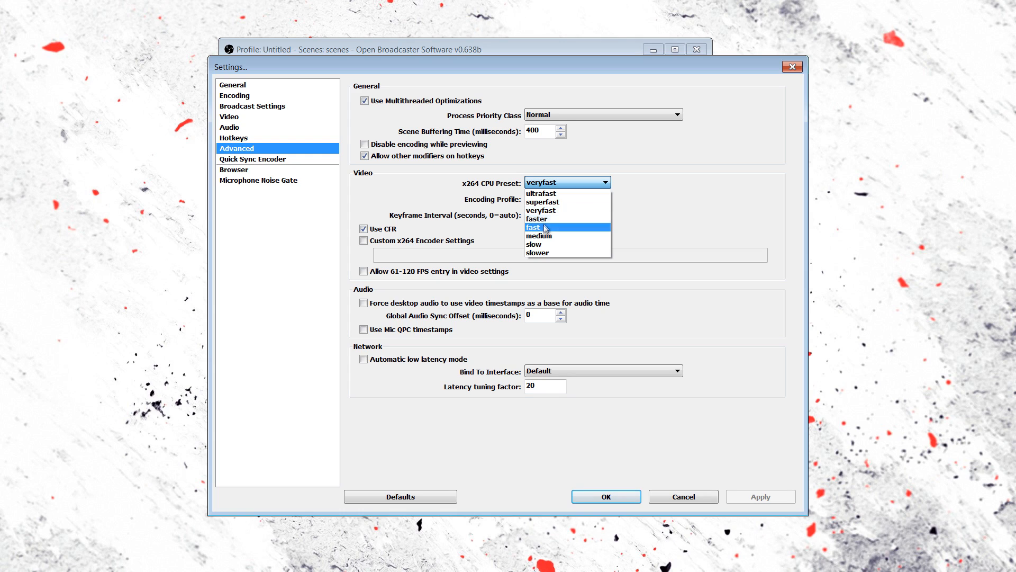
click(552, 185)
click(552, 186)
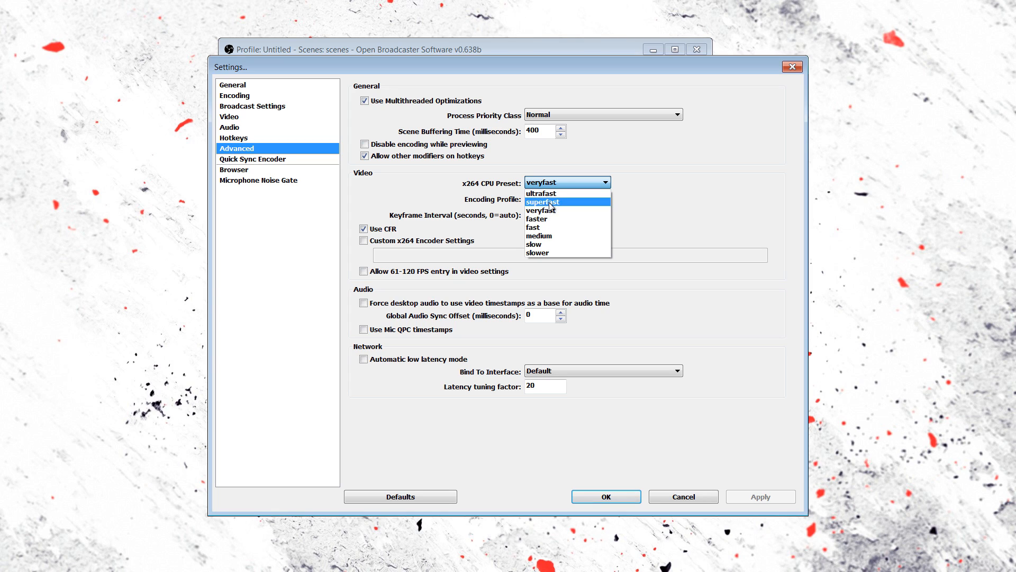
click(582, 184)
click(583, 182)
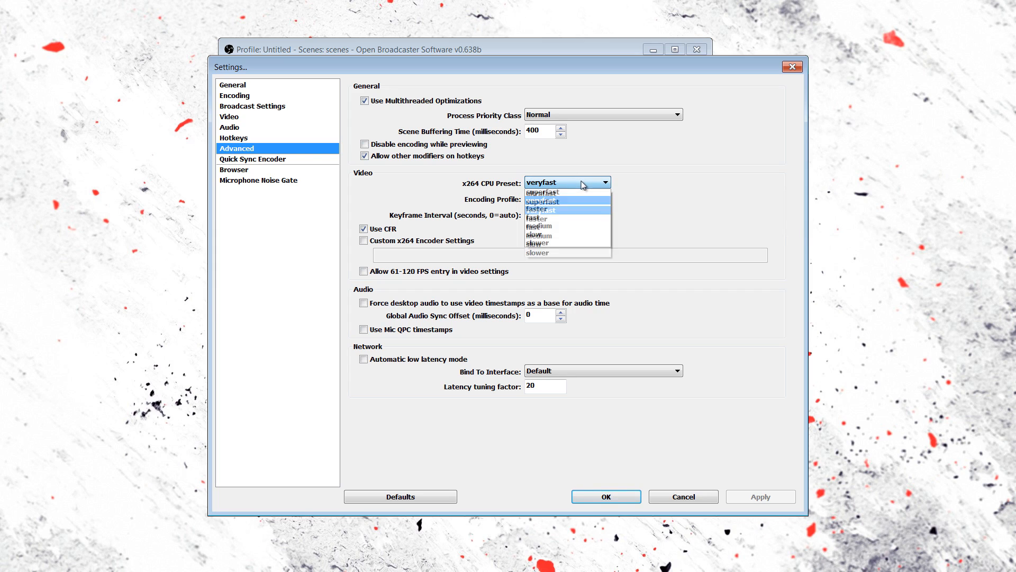
click(582, 182)
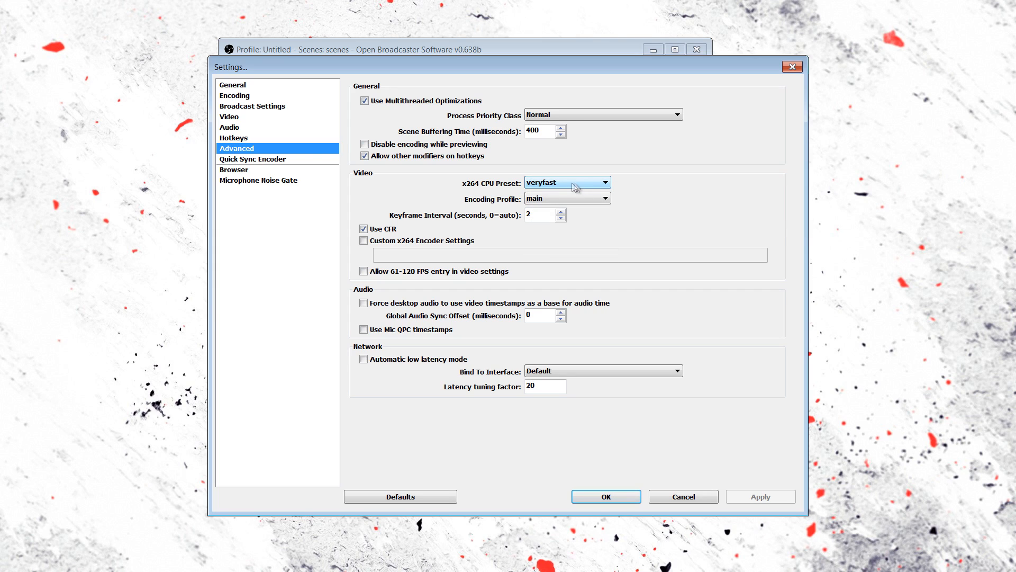
Try changing the x264 CPU preset to medium and decline the change.
click(575, 183)
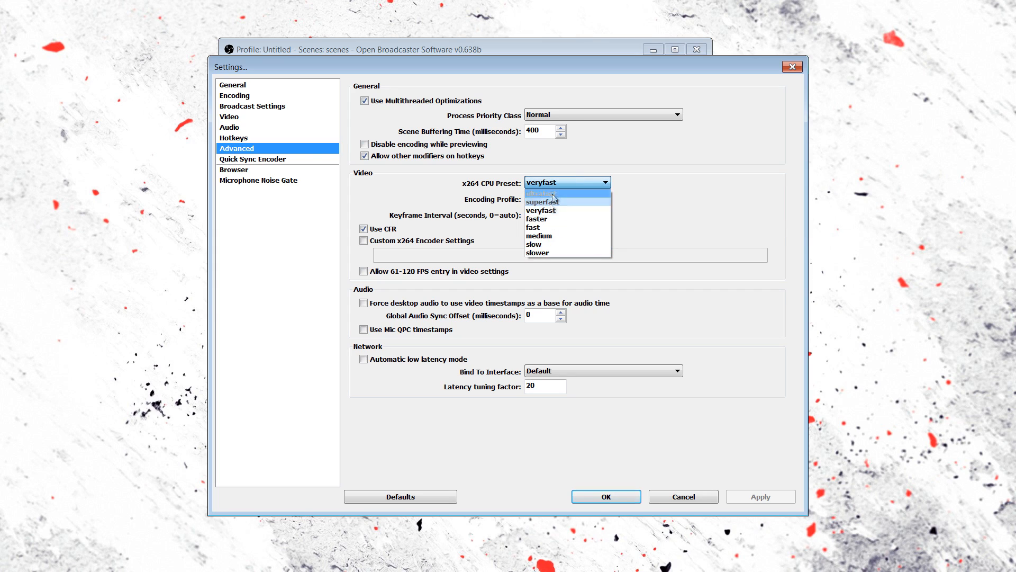
click(539, 236)
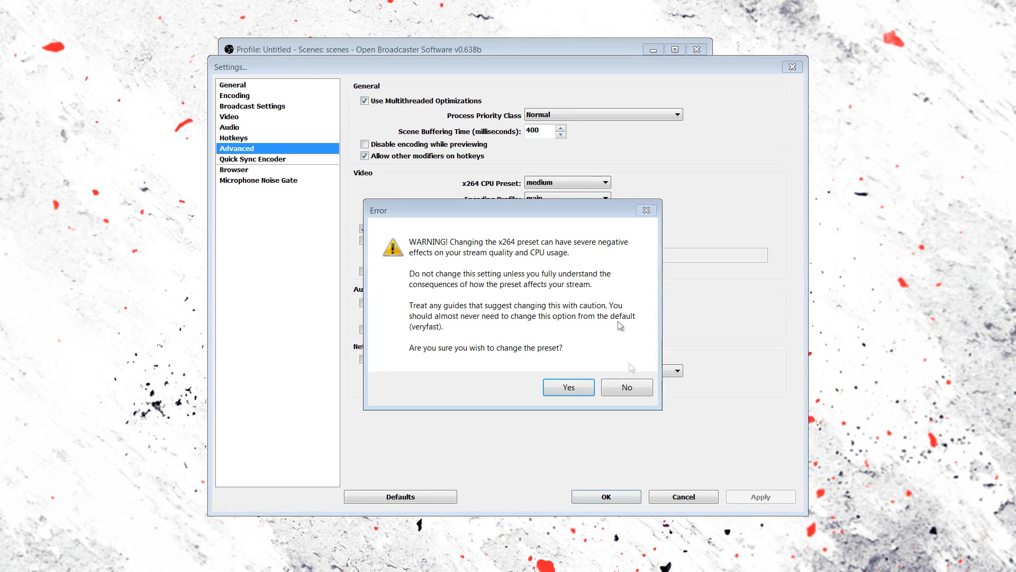
click(627, 387)
Compare the x264 CPU presets again, keeping veryfast selected.
click(570, 183)
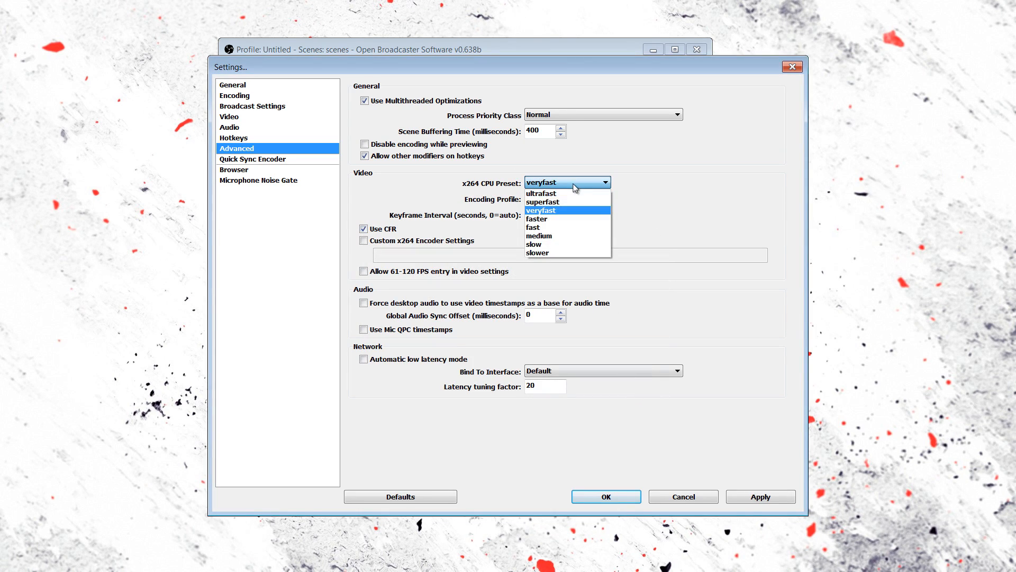
click(554, 183)
click(556, 183)
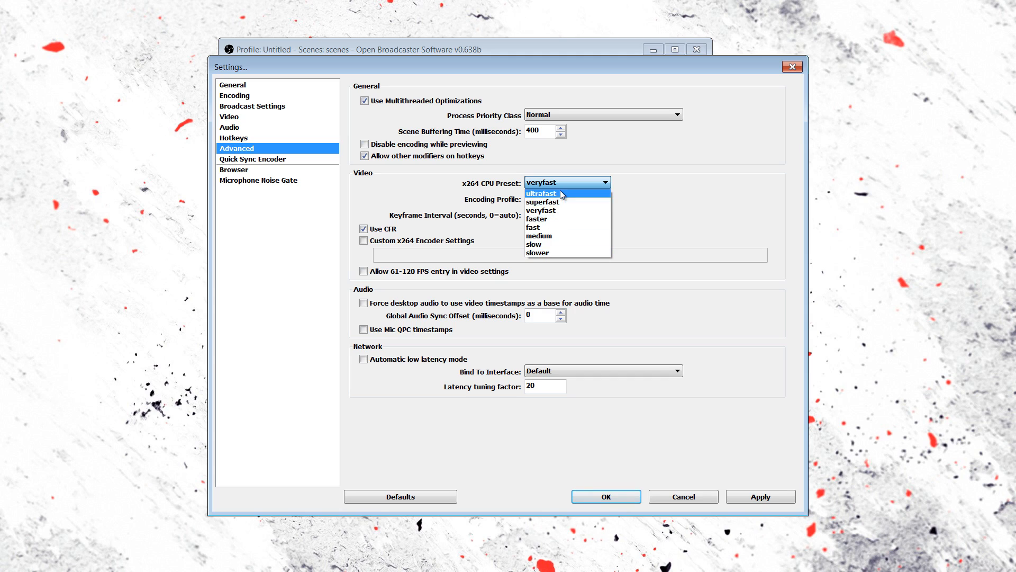
click(543, 183)
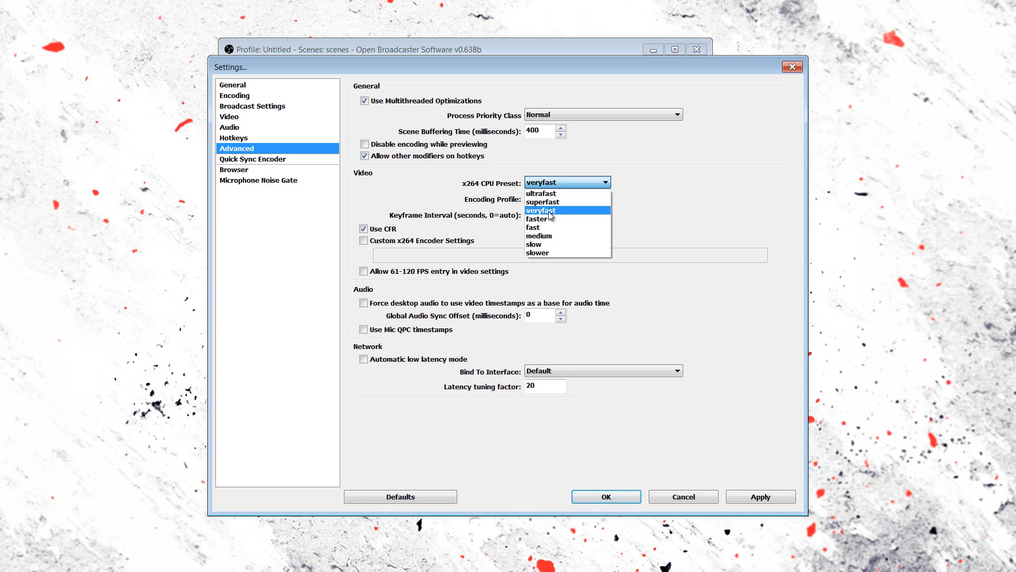
click(550, 214)
click(550, 183)
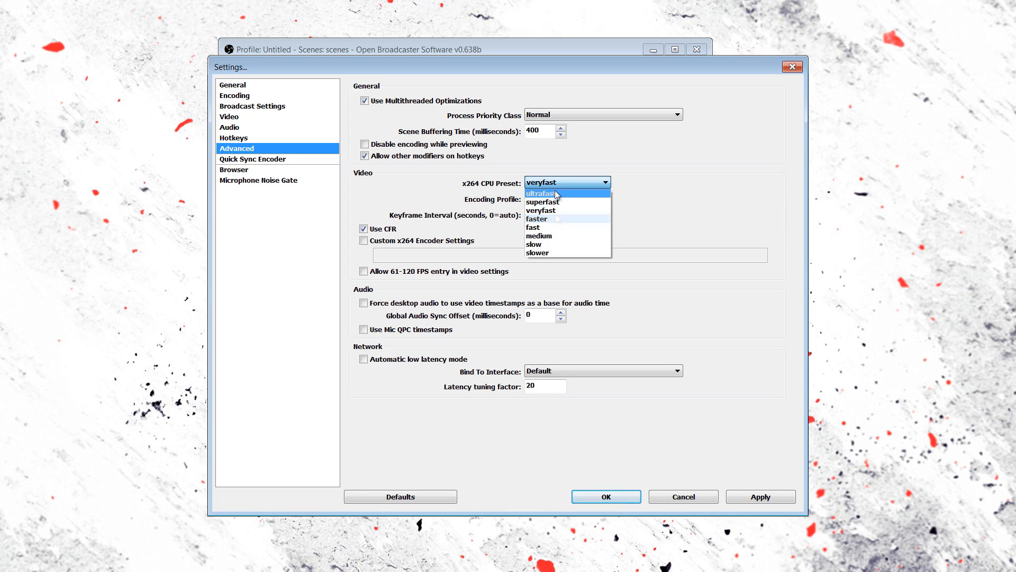
click(549, 162)
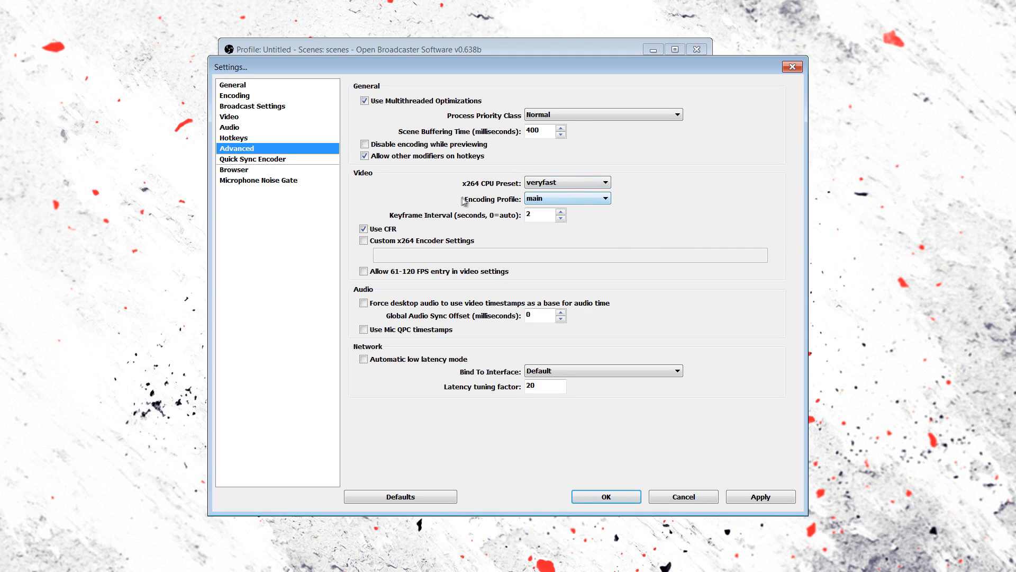
Save the advanced settings and view the Quick Sync Encoder and Browser settings.
click(547, 215)
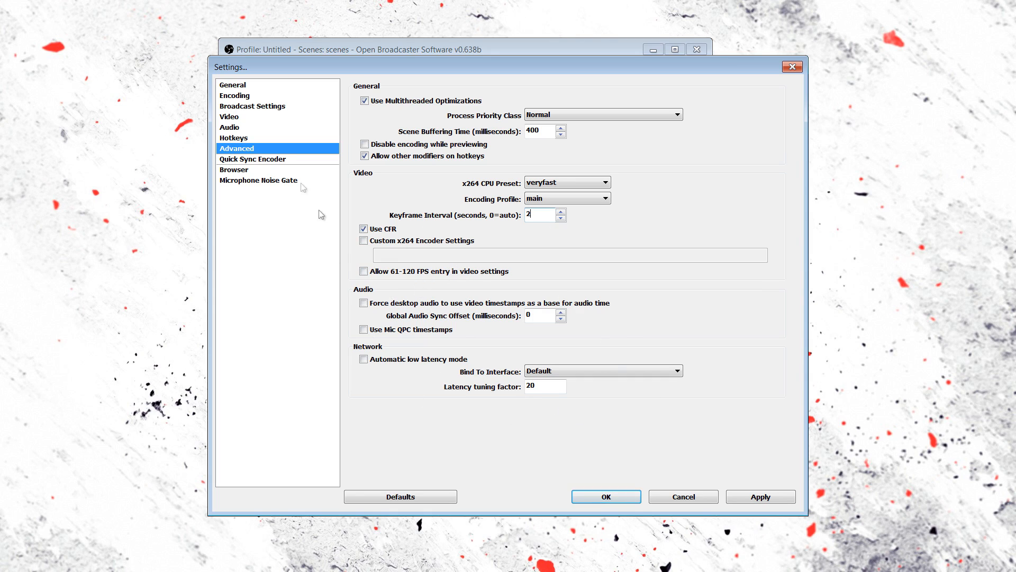
click(272, 159)
key(Return)
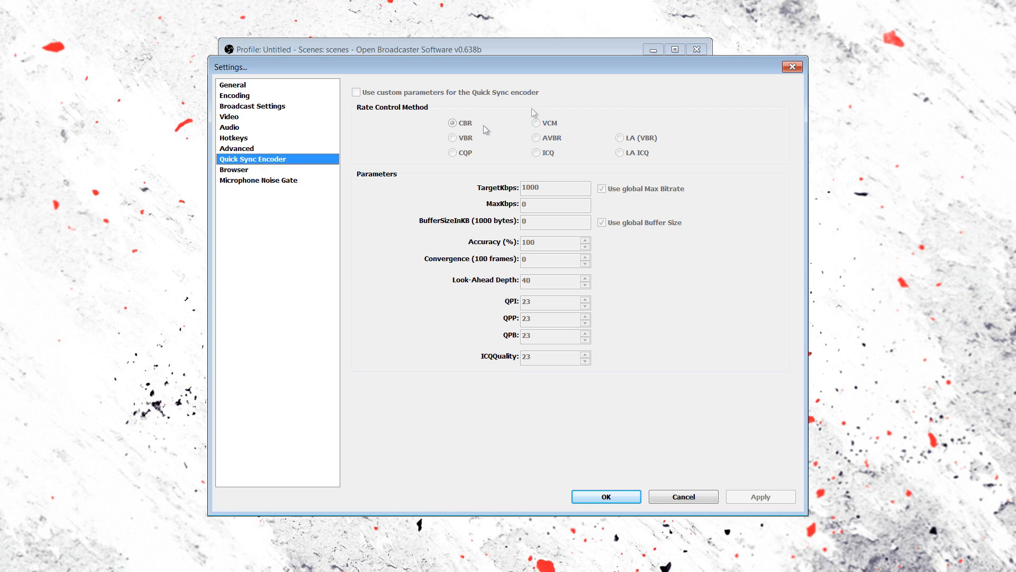
click(228, 170)
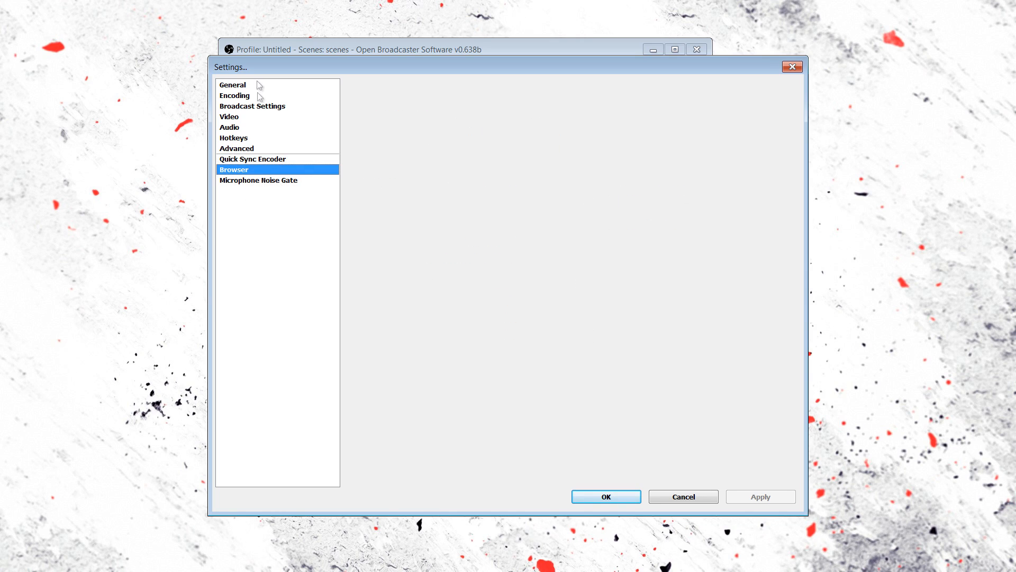
View the Microphone Noise Gate settings, leave them without changes, and start a stream preview.
click(265, 182)
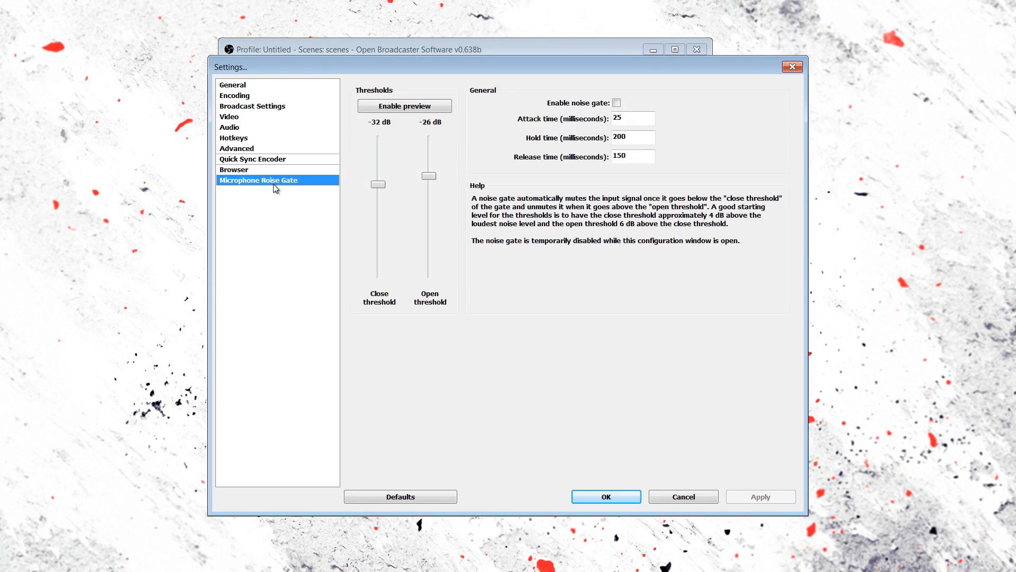
click(693, 495)
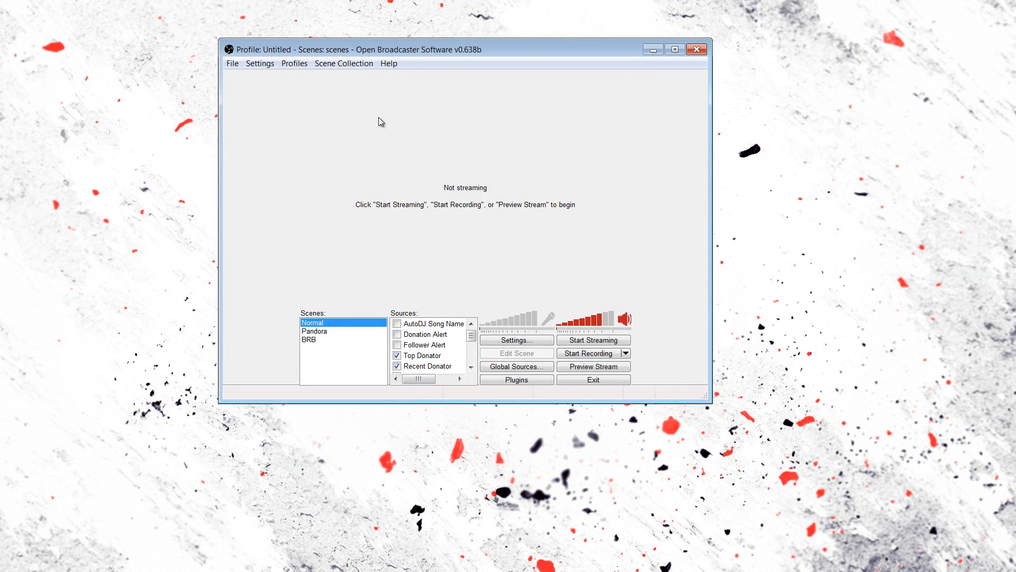
click(596, 368)
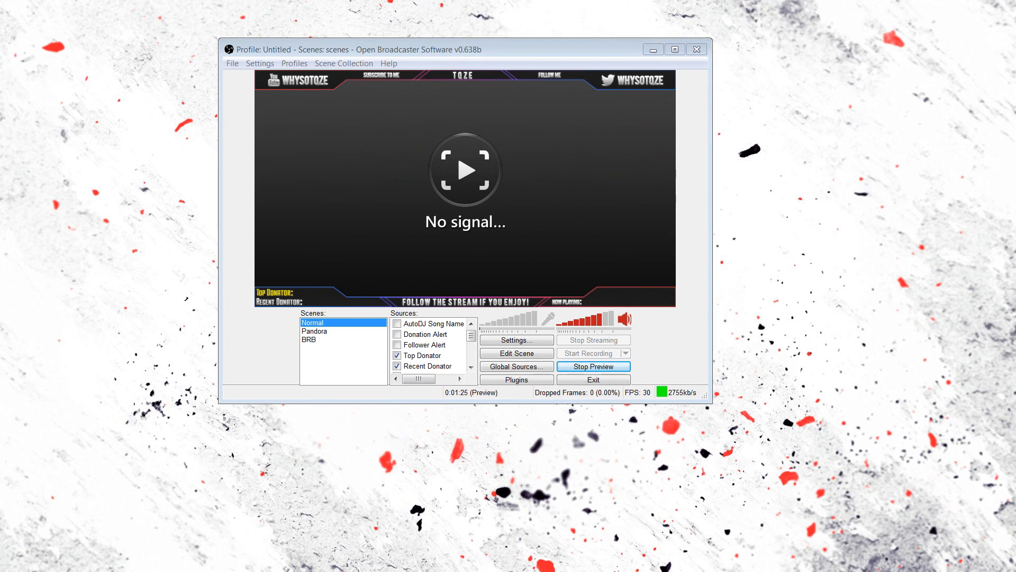
Switch to the Windows Computer window and open the Performance Options from the advanced system settings.
drag(0, 89, 386, 142)
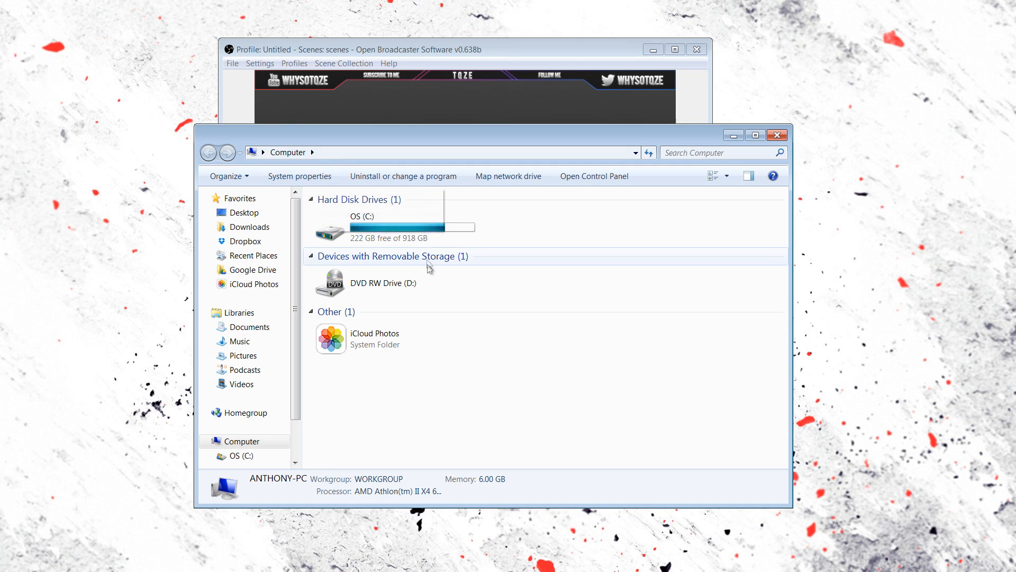
click(311, 176)
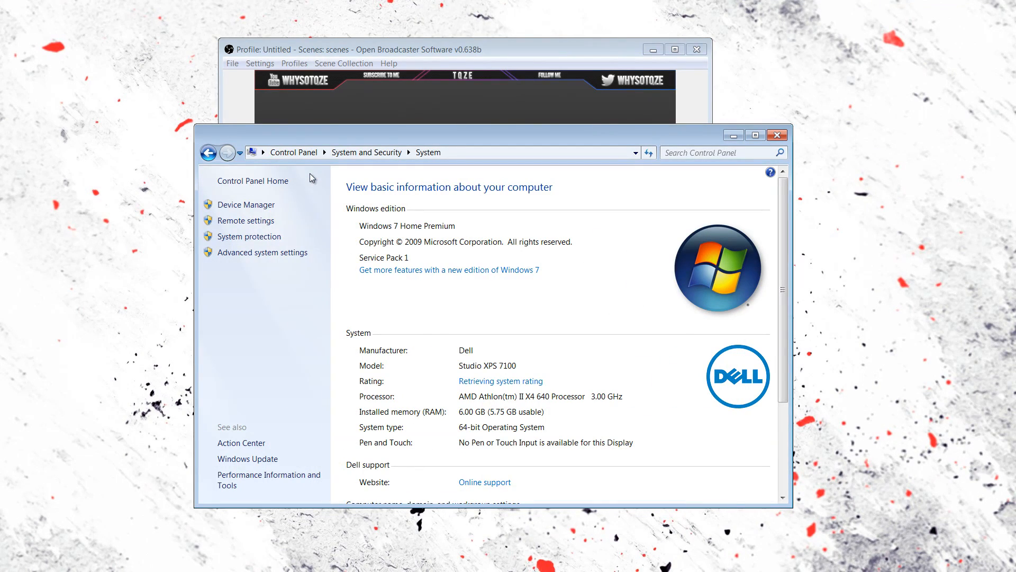
click(263, 253)
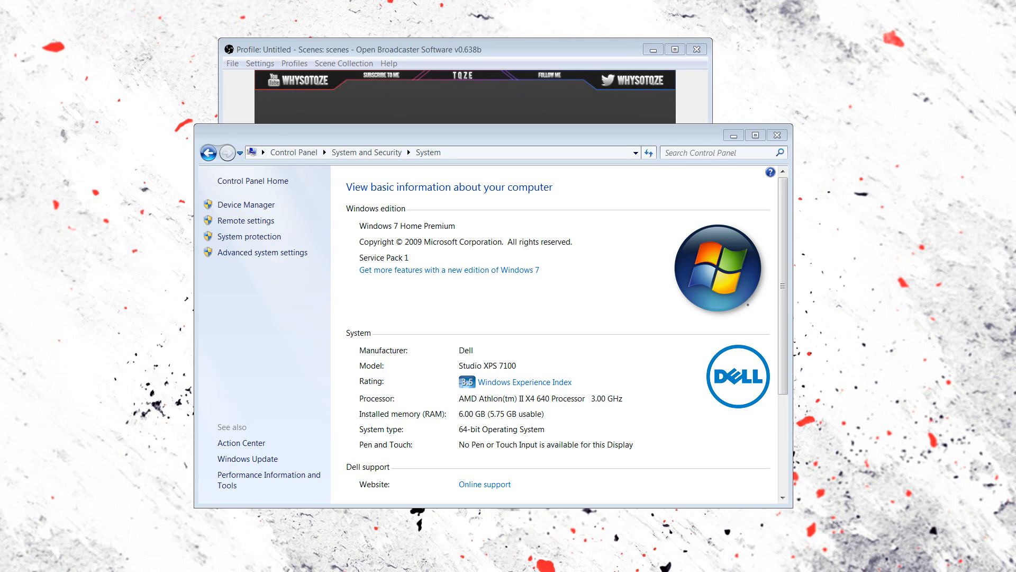
drag(433, 71, 725, 134)
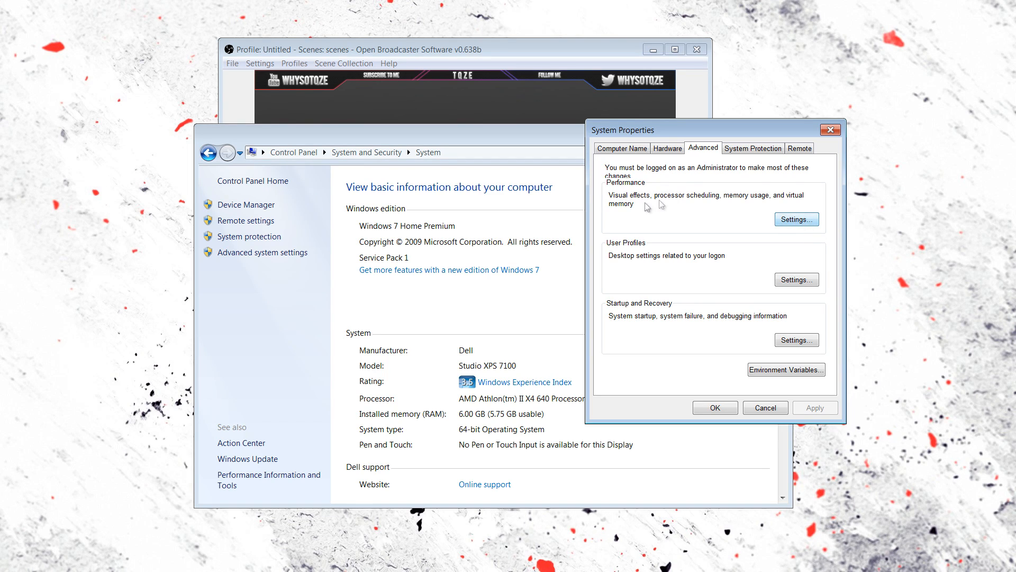
click(801, 221)
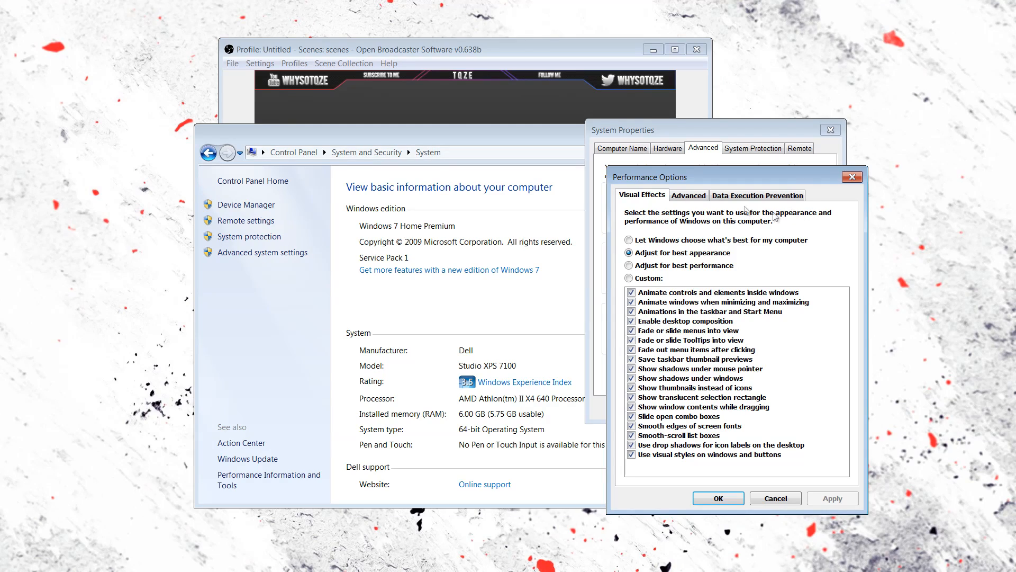
drag(736, 181, 787, 129)
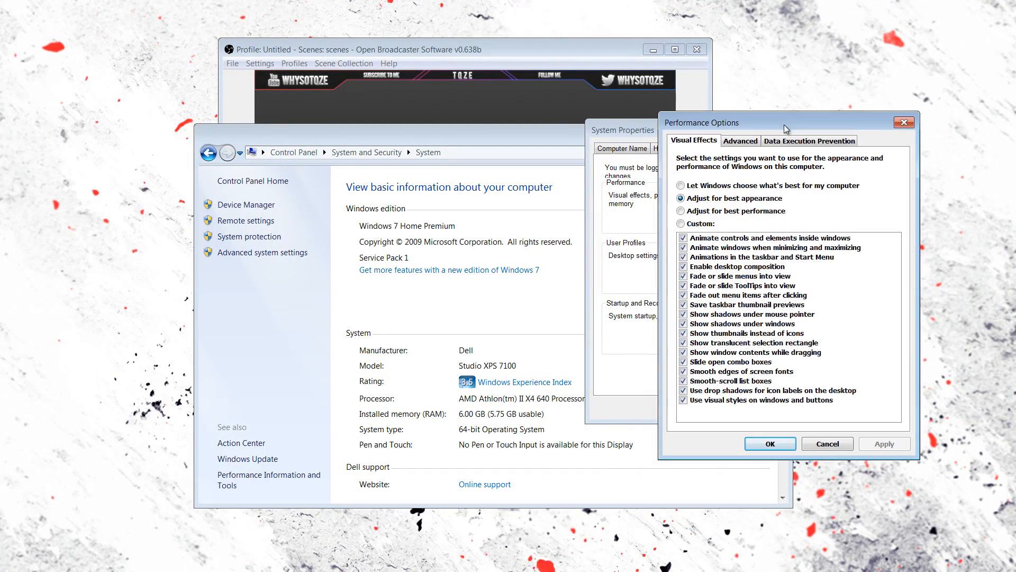
Set the Windows visual effects to "Adjust for best performance" and confirm the Performance Options.
click(765, 185)
click(757, 199)
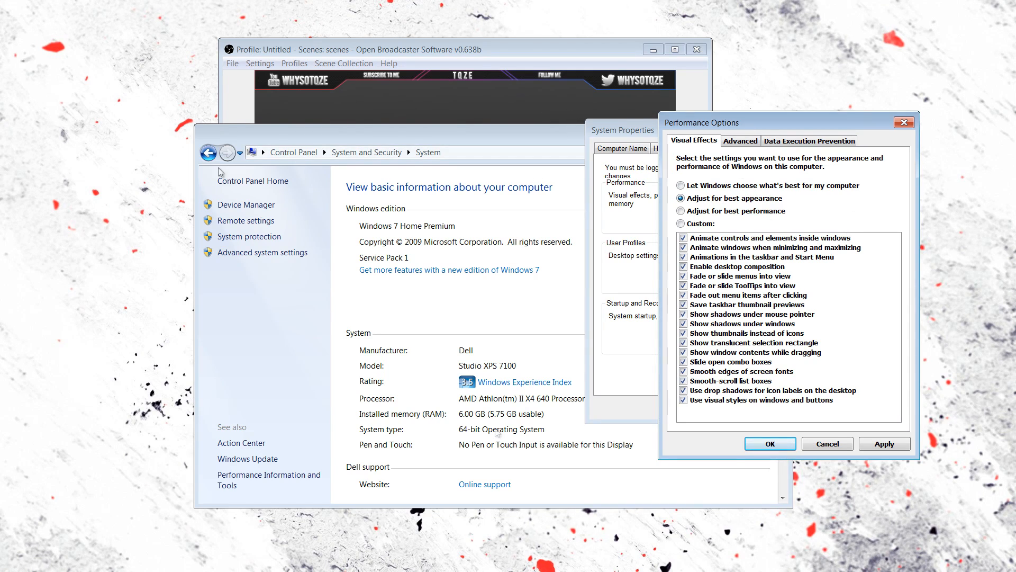
click(740, 210)
click(792, 445)
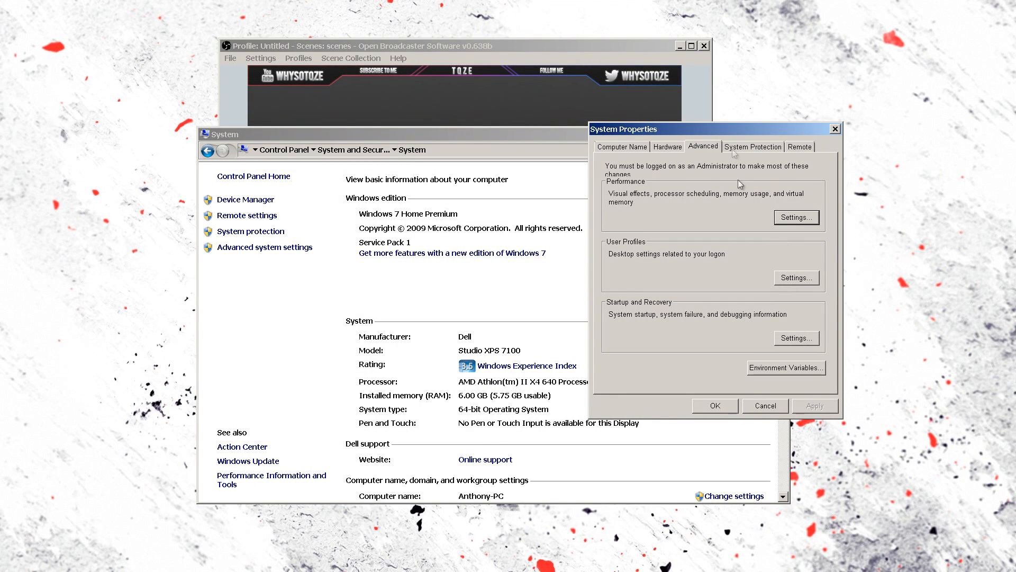
Look over the open windows in the simplified Windows appearance and close System Properties with its settings accepted.
drag(722, 132, 694, 97)
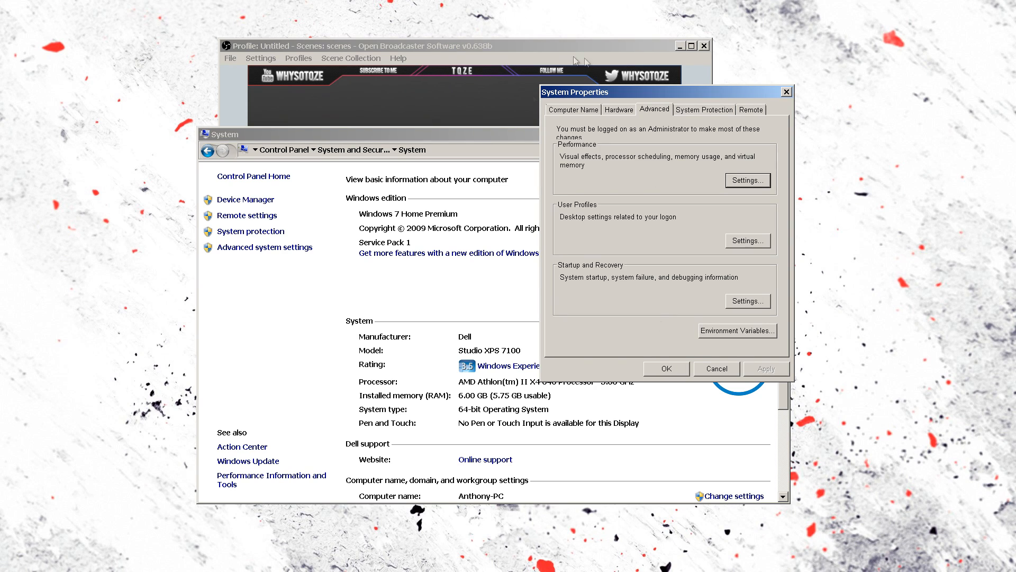
click(624, 42)
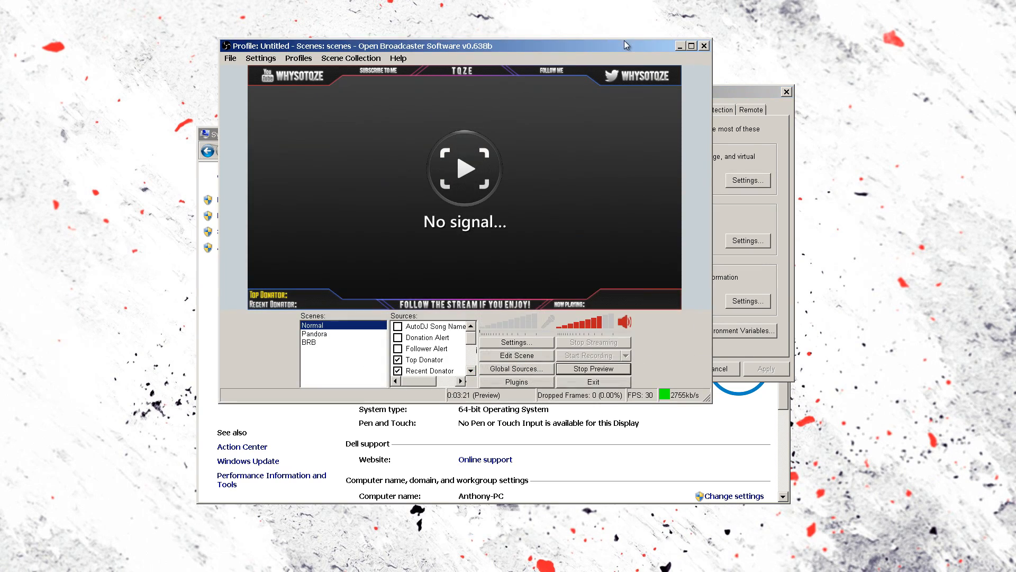
click(742, 91)
click(718, 467)
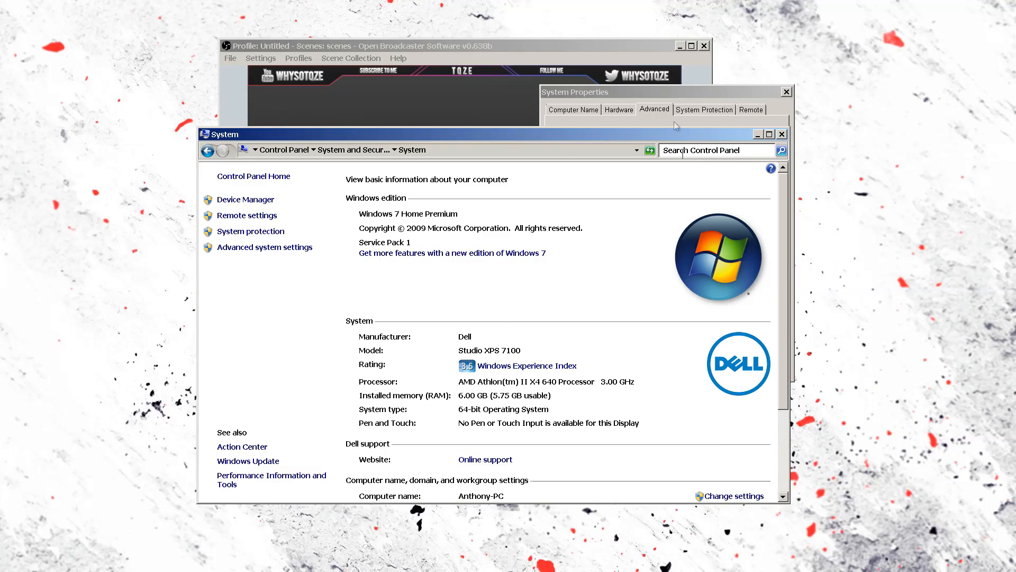
click(666, 89)
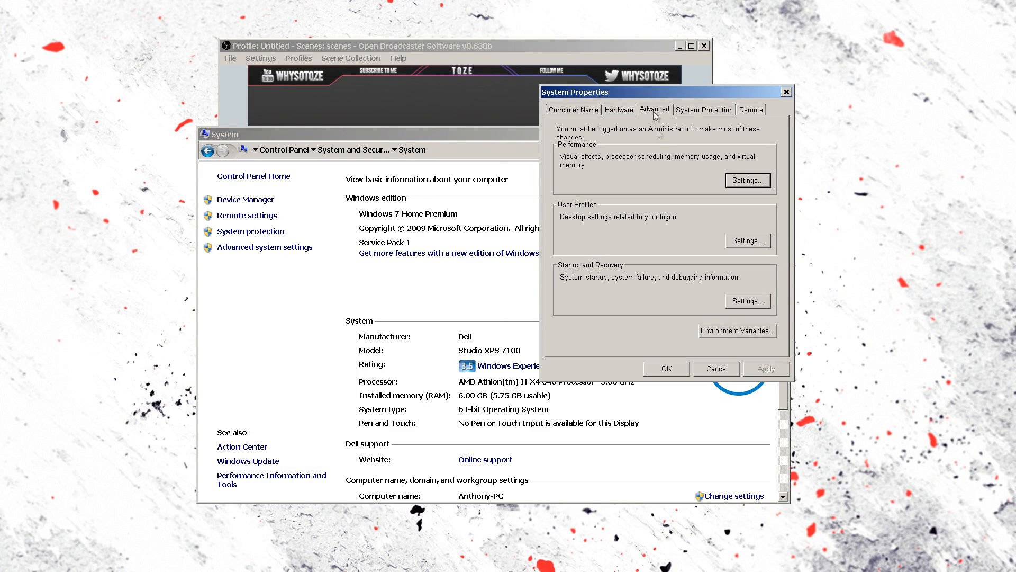
click(675, 371)
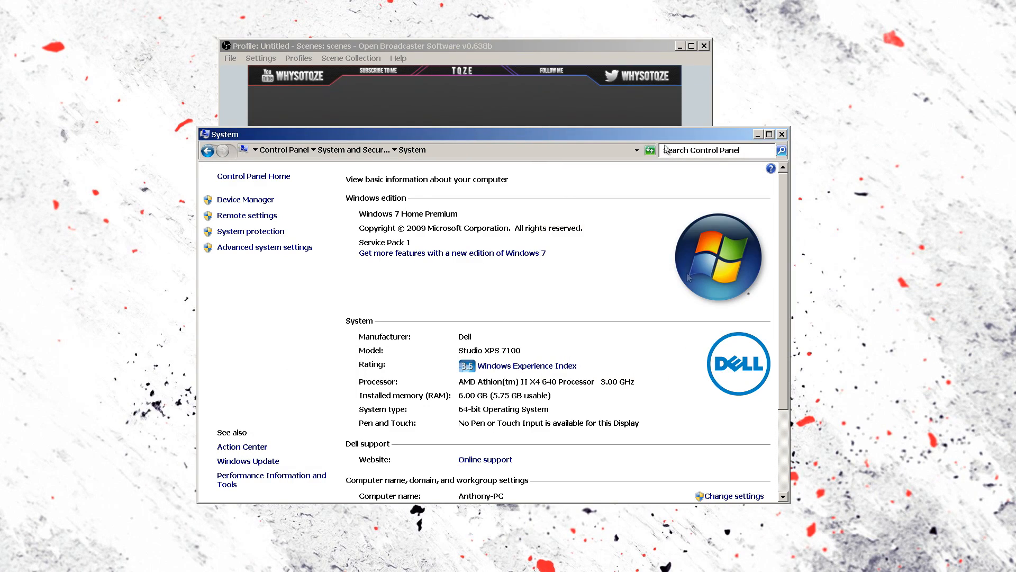
Bring Open Broadcaster Software to the front and close the Windows System window.
click(563, 46)
drag(507, 46, 535, 50)
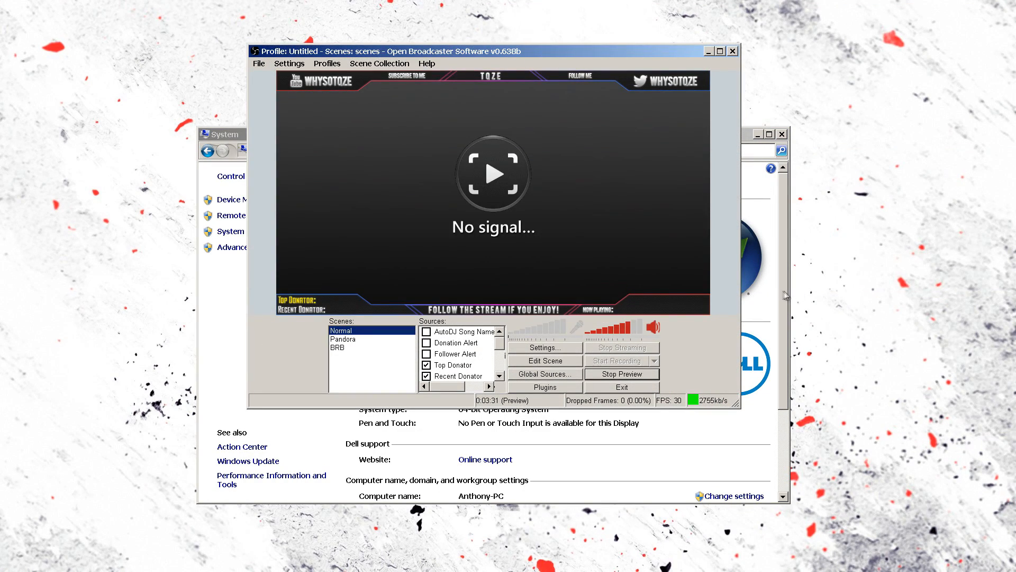
click(774, 216)
click(782, 134)
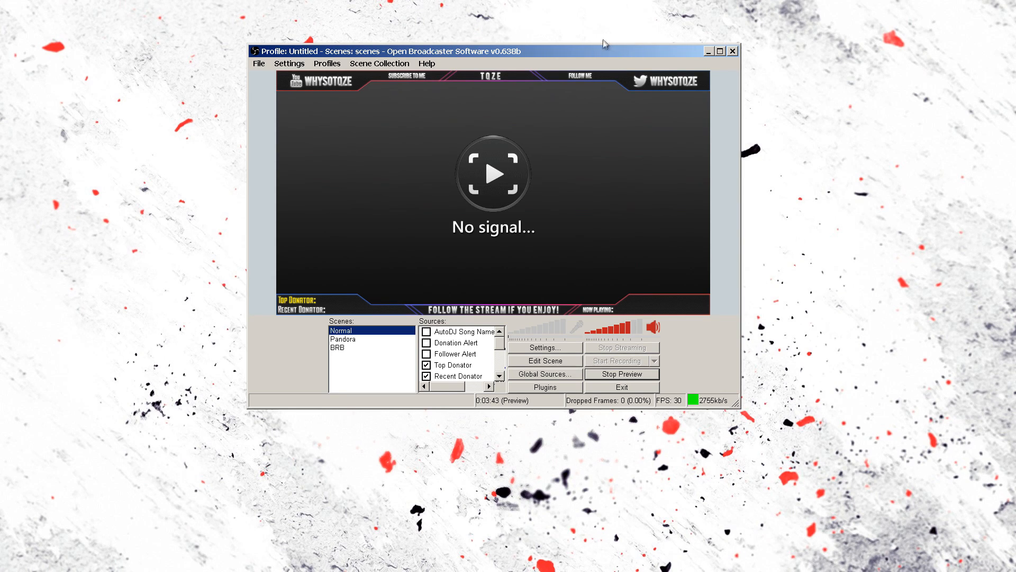
mouse_move(617, 46)
mouse_down()
mouse_move(624, 59)
mouse_move(605, 47)
mouse_up()
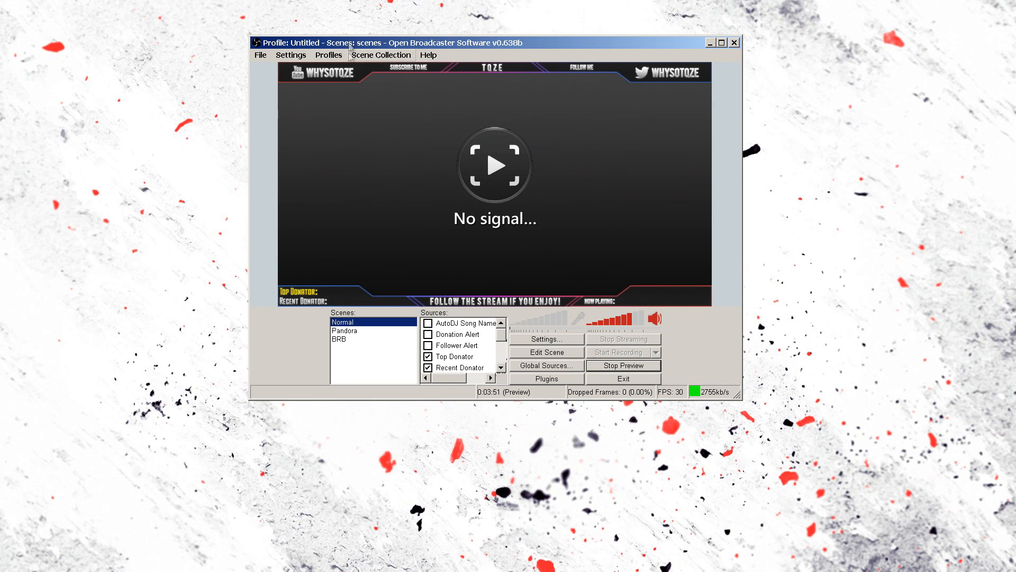
Set the resolution downscale in the video settings to None (1280x720).
click(306, 55)
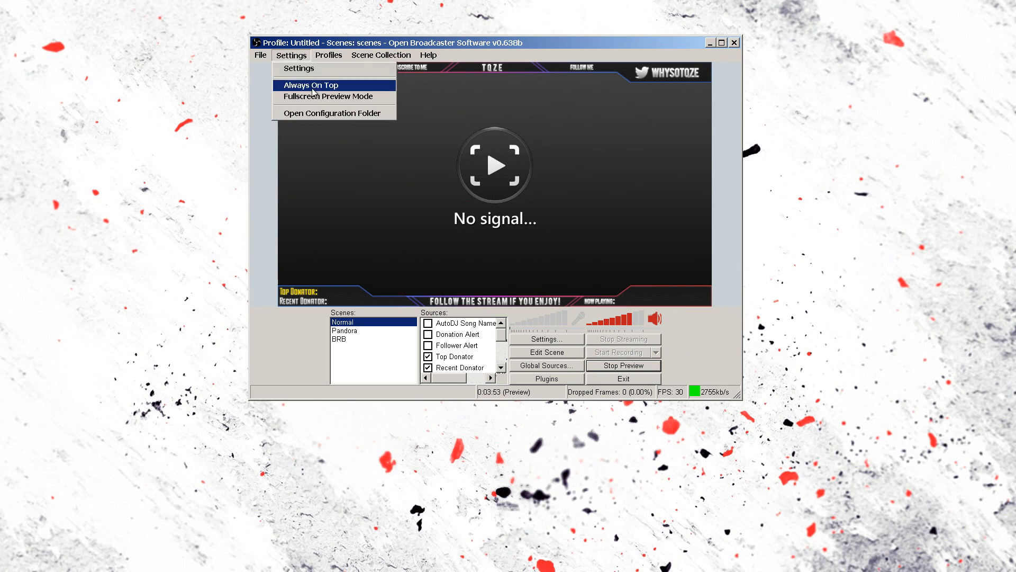
click(311, 68)
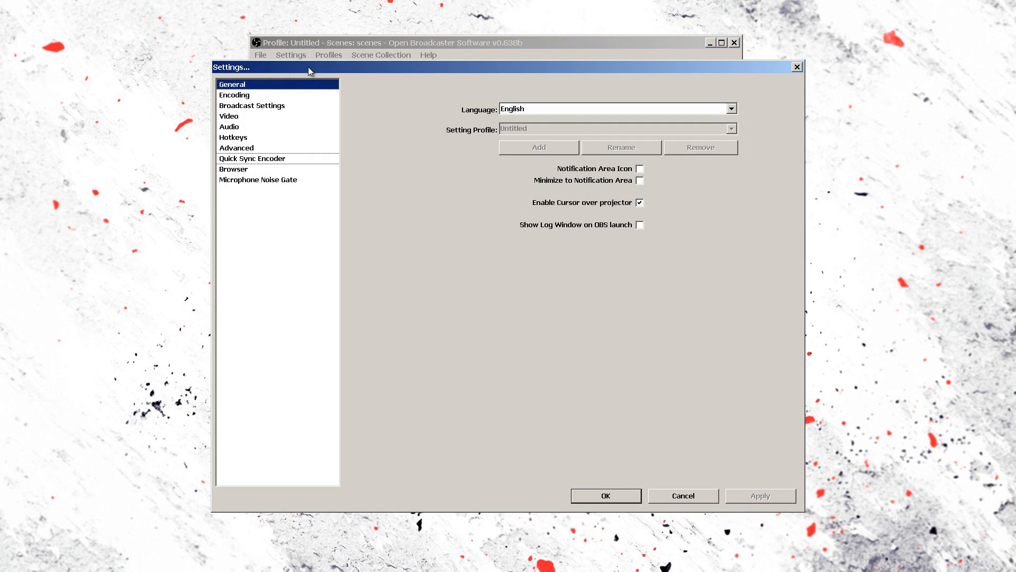
click(242, 101)
click(243, 108)
click(246, 118)
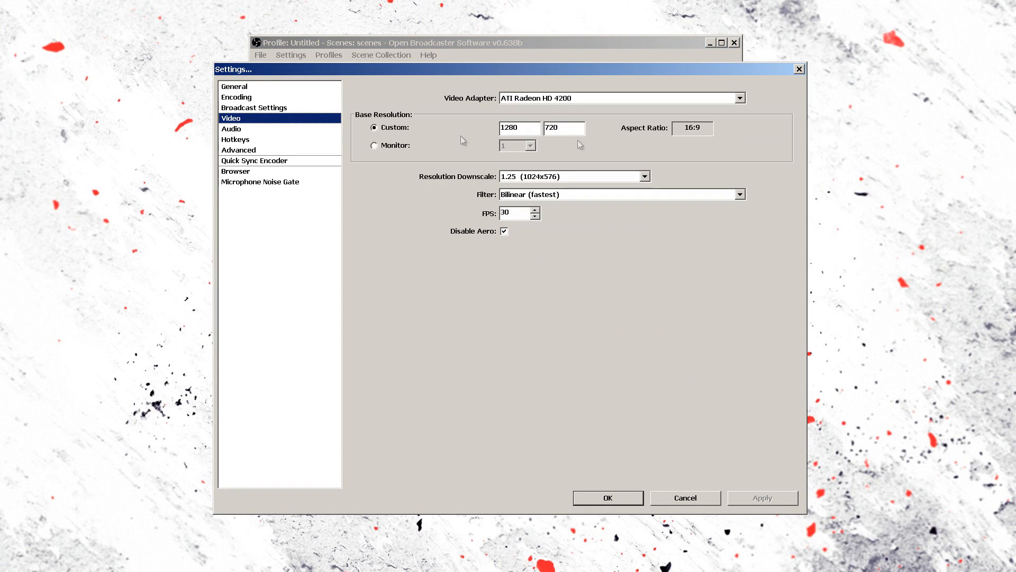
click(638, 180)
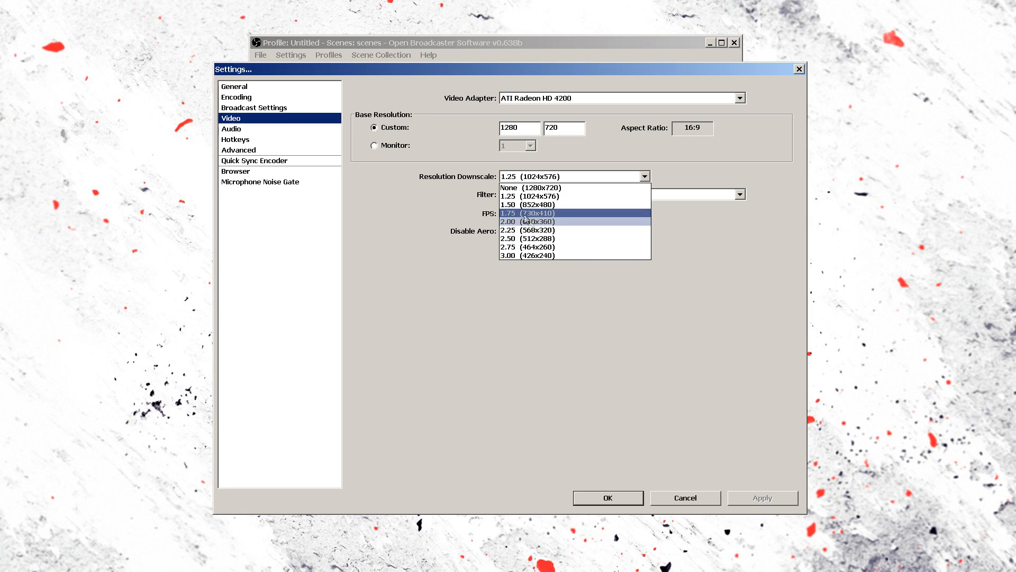
click(525, 189)
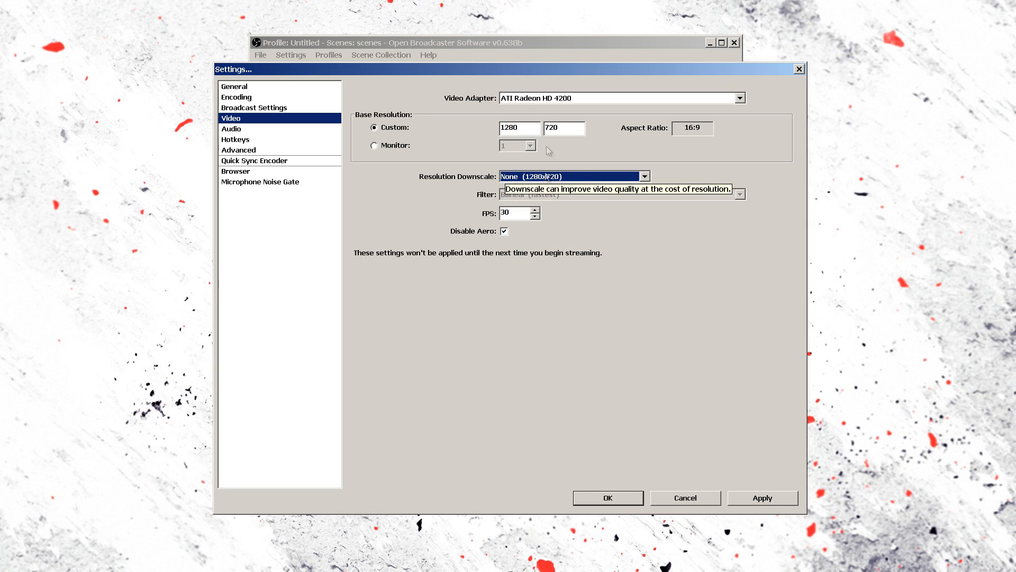
Compare the downscale options with the custom base resolution, keep None (1280x720), and save the video settings.
drag(525, 128, 502, 127)
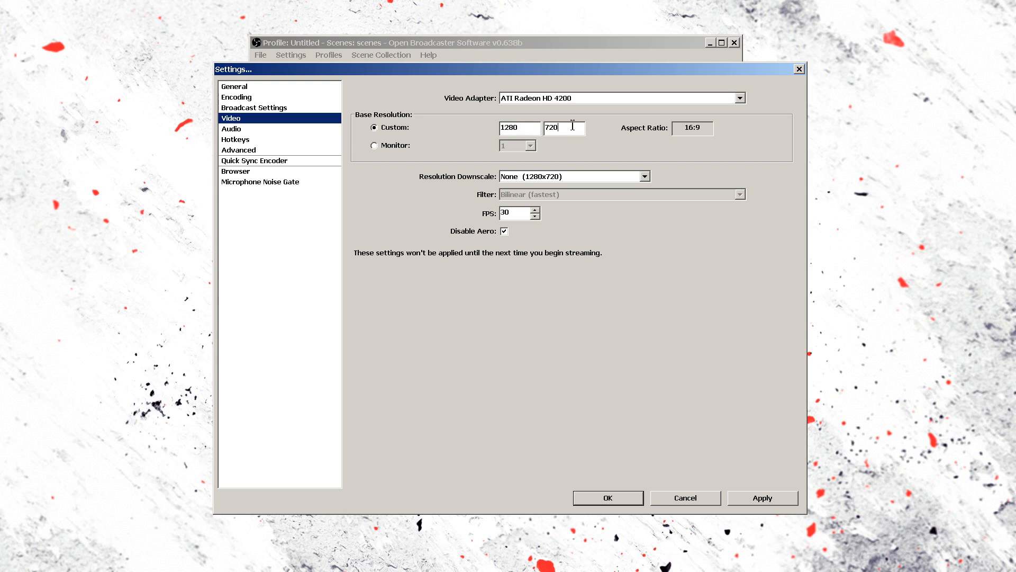
click(546, 179)
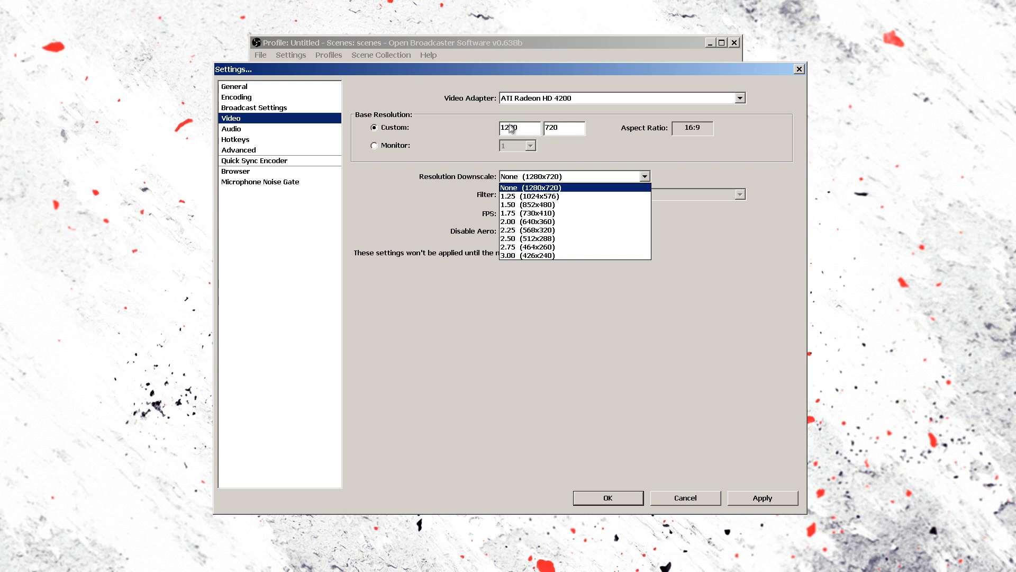
click(559, 176)
click(560, 176)
click(549, 186)
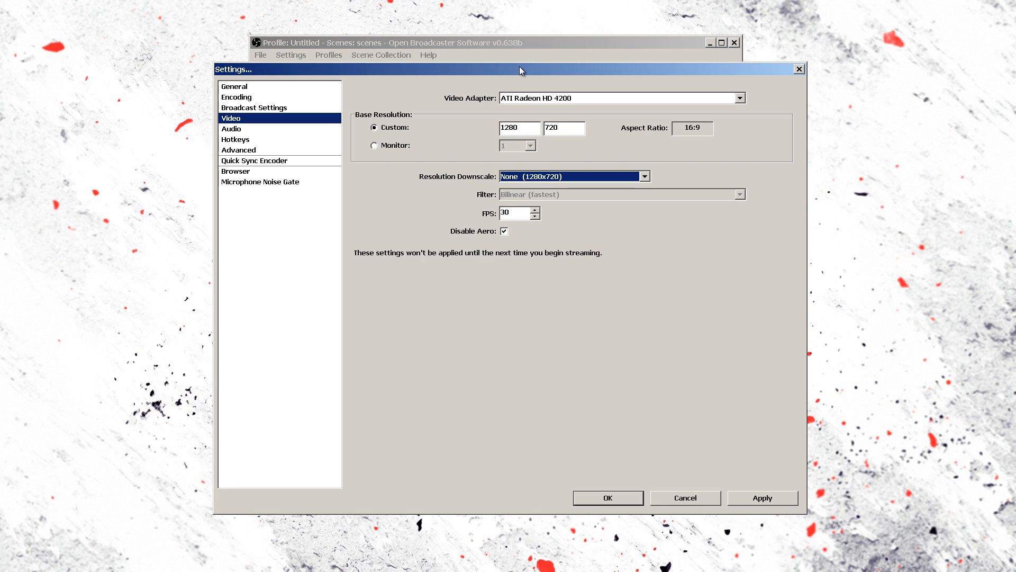
click(581, 177)
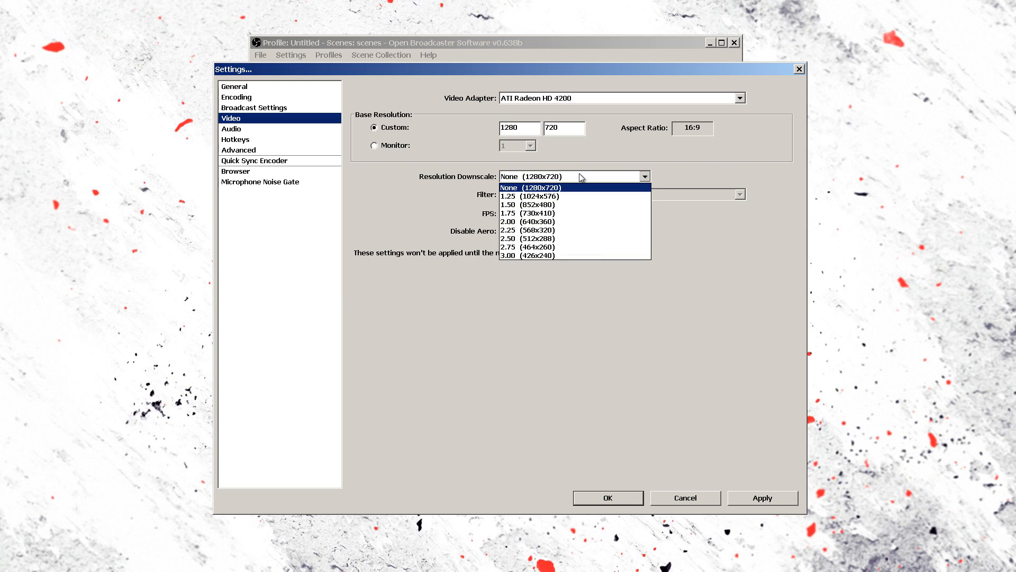
click(582, 177)
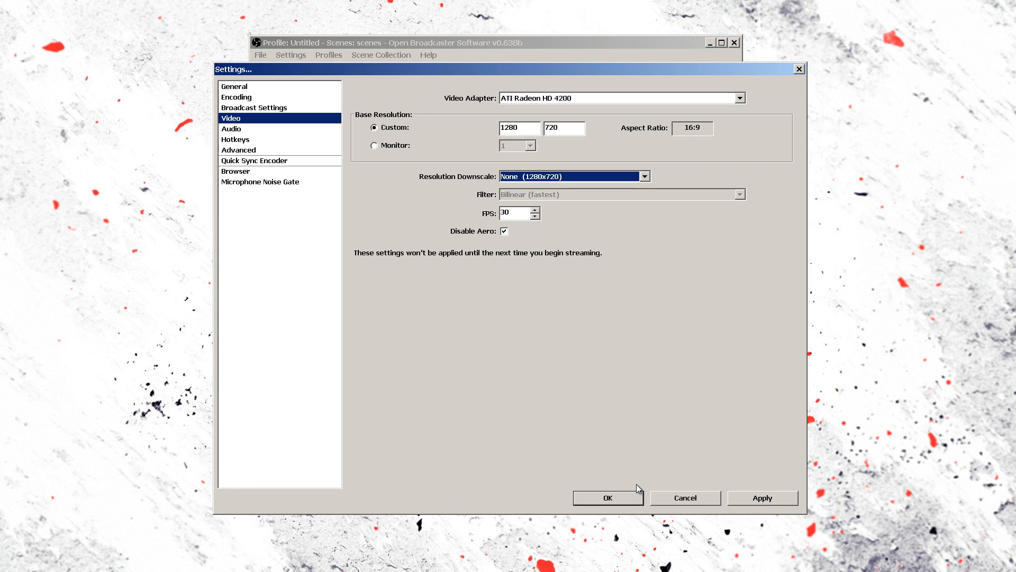
click(772, 498)
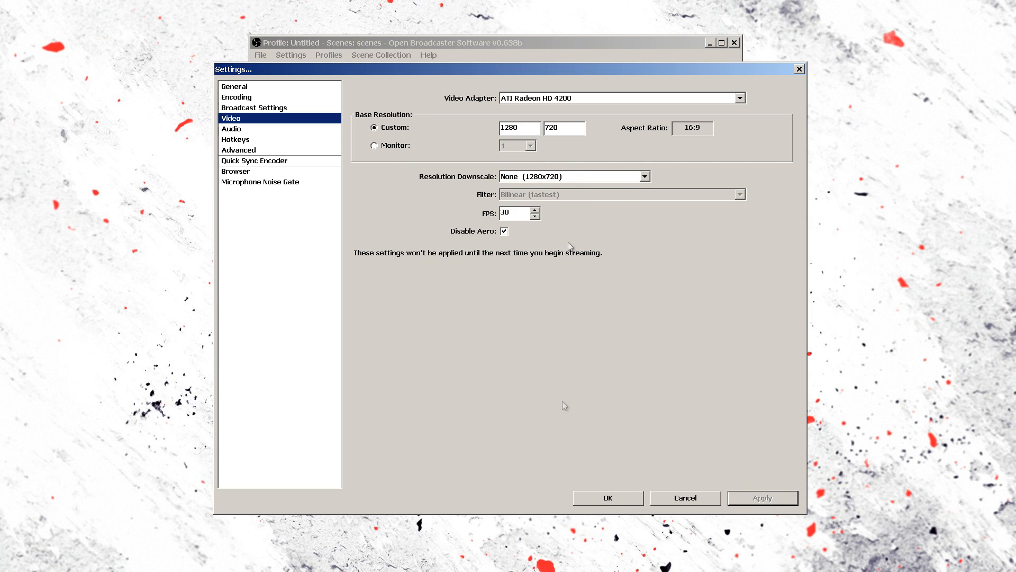
click(619, 498)
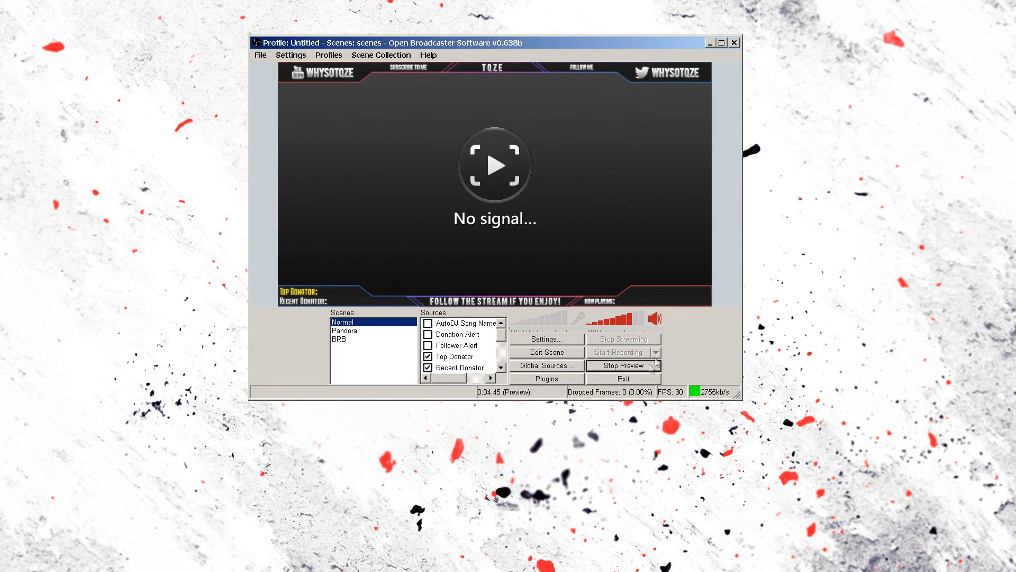